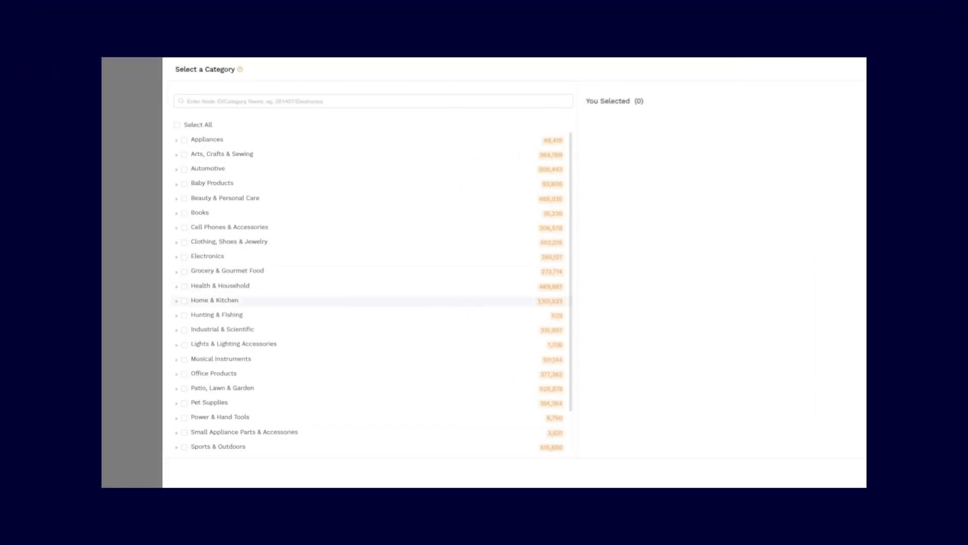
# Step: Tick Home & Kitchen in the category list, then return to the SellerSprite homepage
pyautogui.scroll(-1, 372, 301)
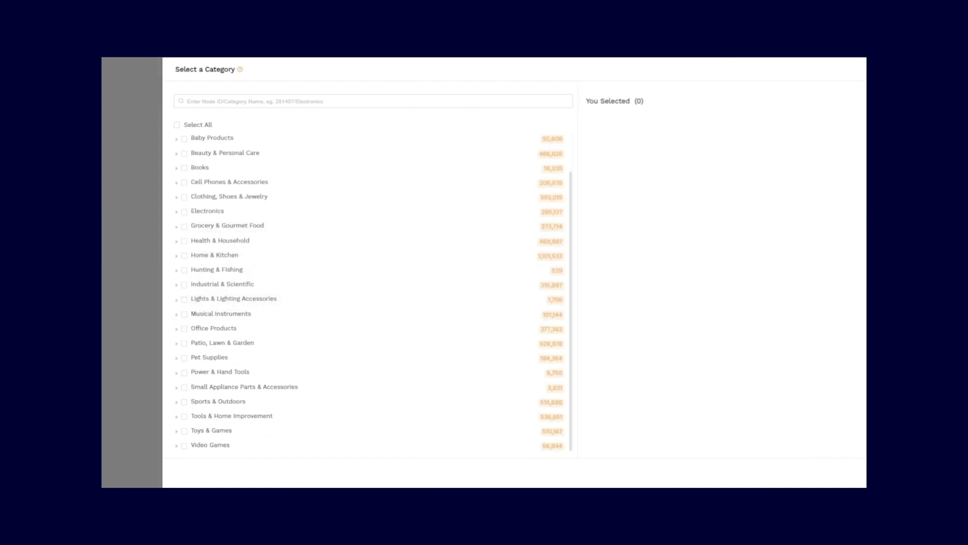
pyautogui.scroll(1, 372, 300)
pyautogui.click(184, 301)
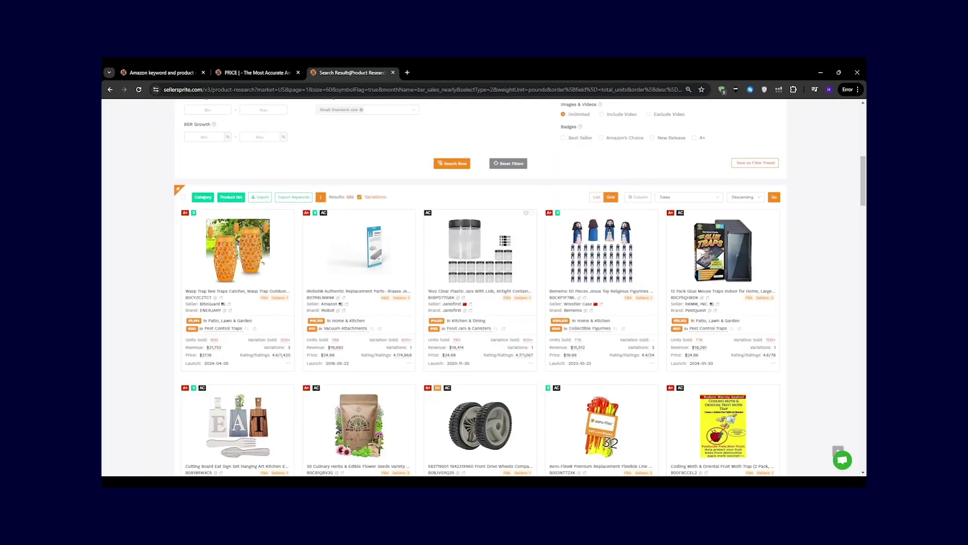
pyautogui.scroll(-5, 484, 288)
pyautogui.scroll(-2, 524, 300)
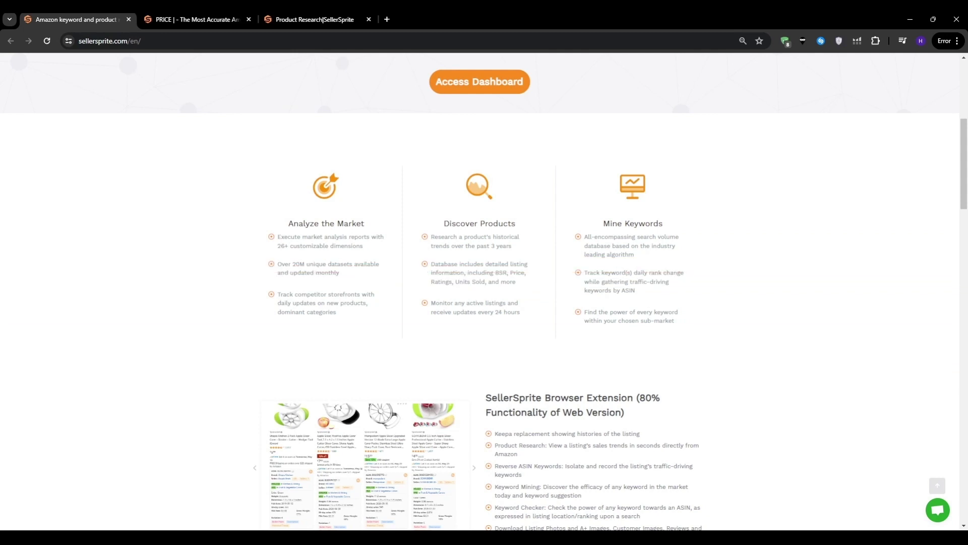
# Step: Show monthly pricing on the pricing page: Free plan versus Standard at $79/month
pyautogui.hotkey('ctrl', 'Tab')
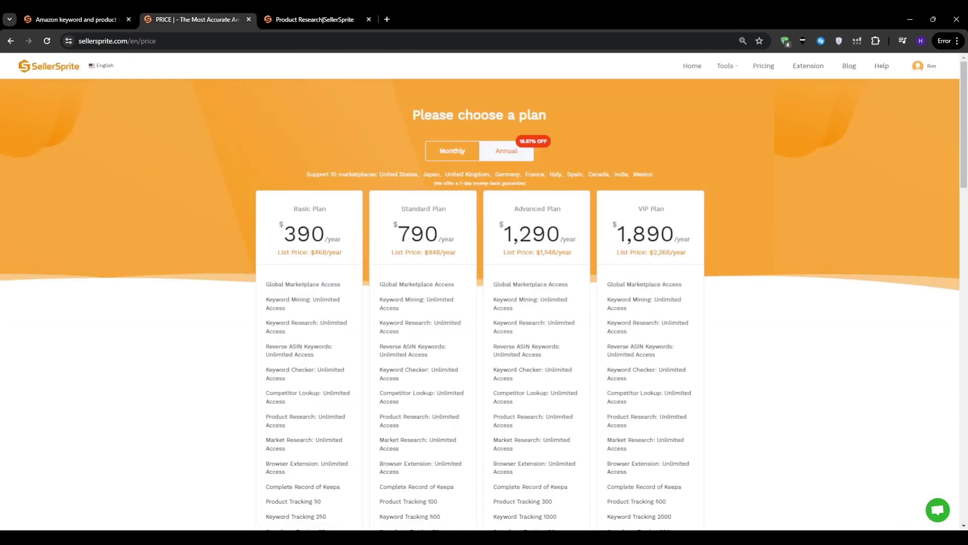
pyautogui.scroll(-1, 480, 292)
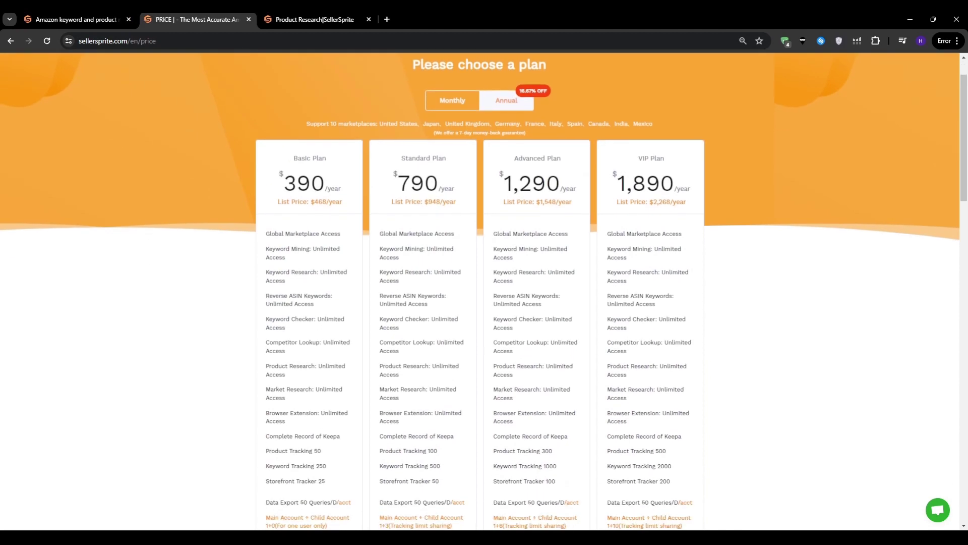
pyautogui.click(453, 100)
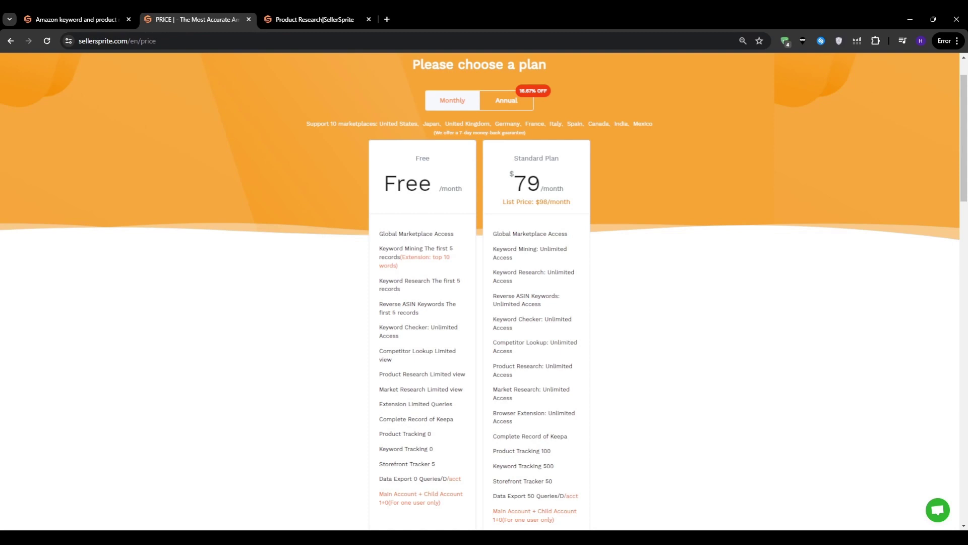
# Step: Switch to annual billing: Basic $390, Standard $790, Advanced $1,290, VIP $1,890
pyautogui.click(506, 101)
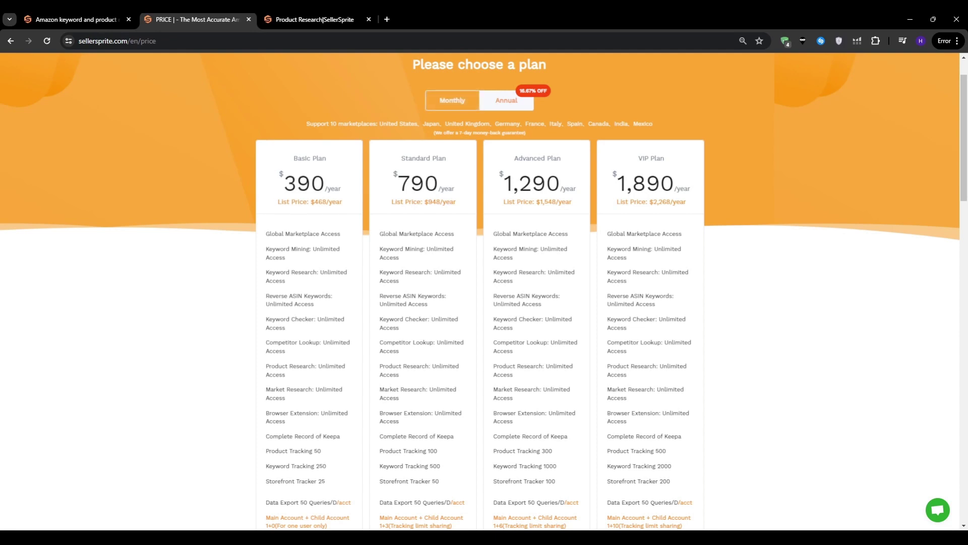
pyautogui.scroll(1, 484, 293)
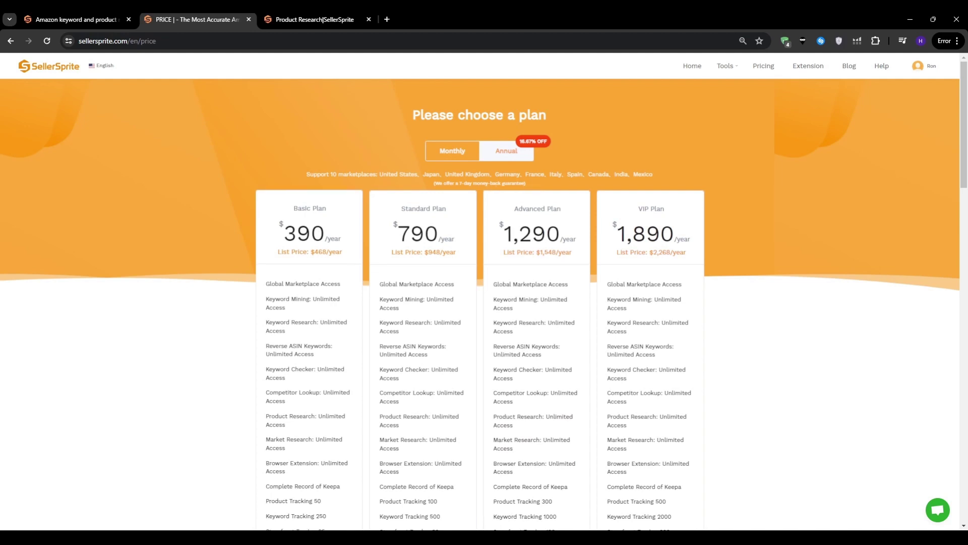
pyautogui.moveTo(725, 65)
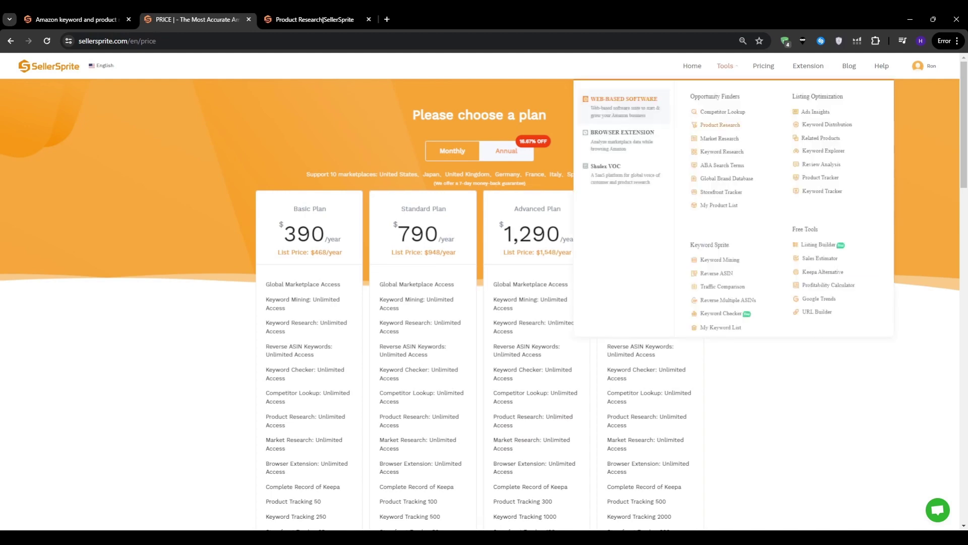
# Step: Open Product Research and bring up the Select a Category list
pyautogui.click(310, 19)
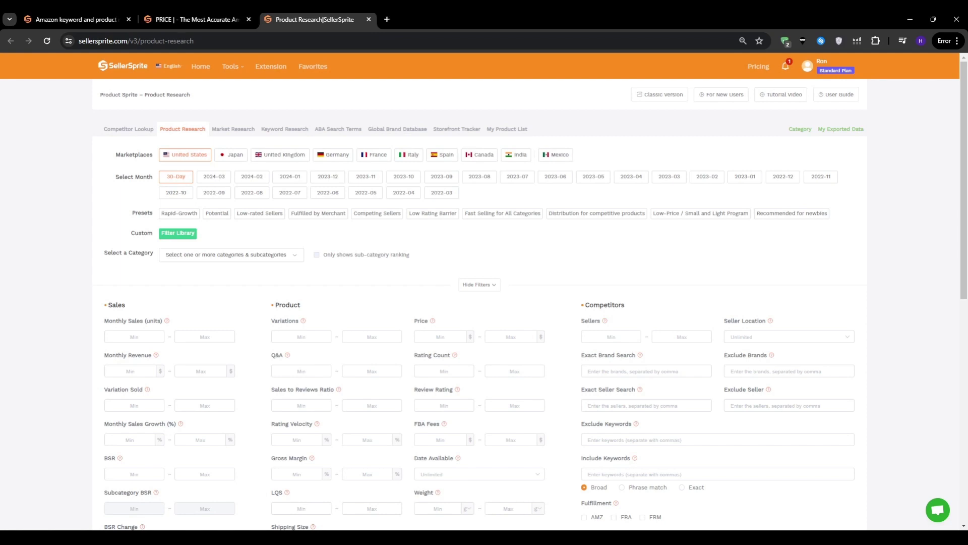
pyautogui.click(231, 254)
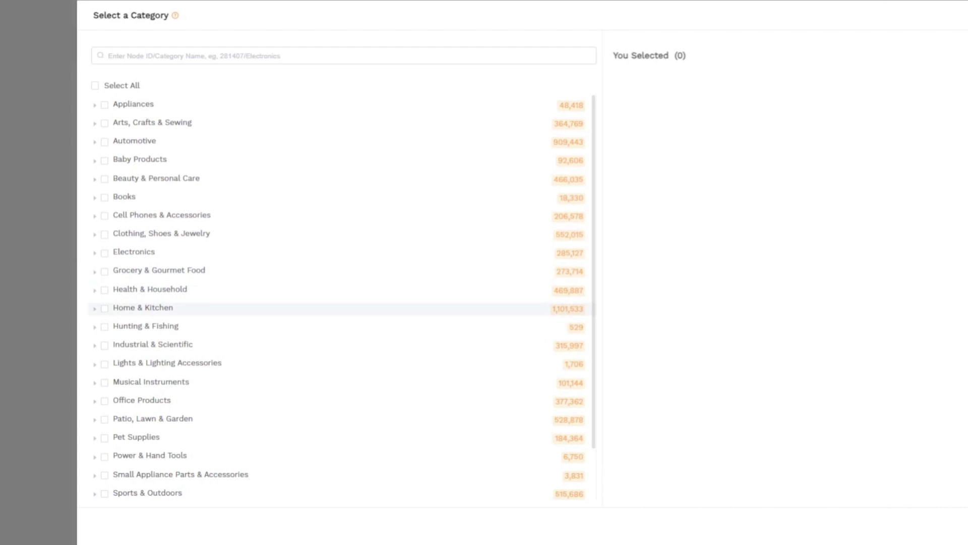
# Step: Add Home & Kitchen and Patio, Lawn & Garden to the category filter
pyautogui.scroll(-1, 303, 308)
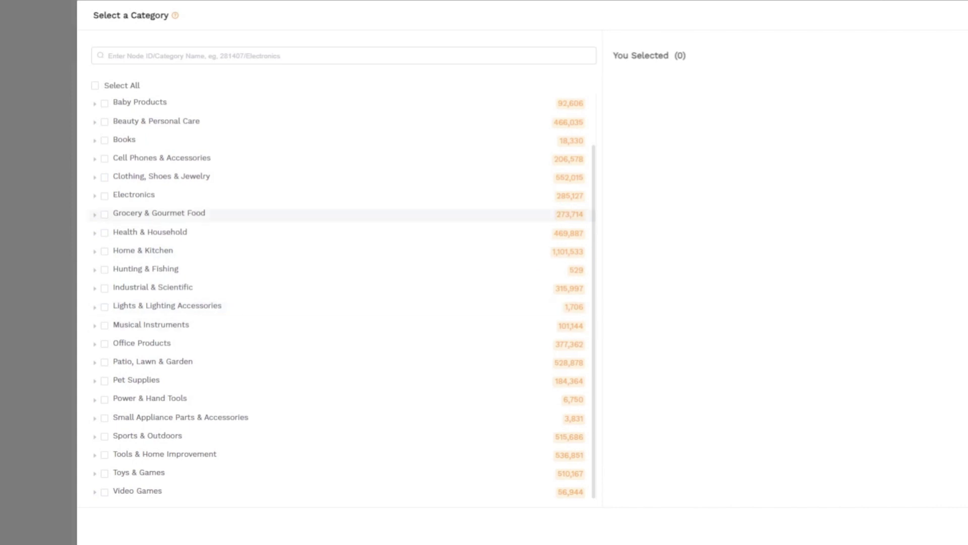
pyautogui.scroll(1, 303, 308)
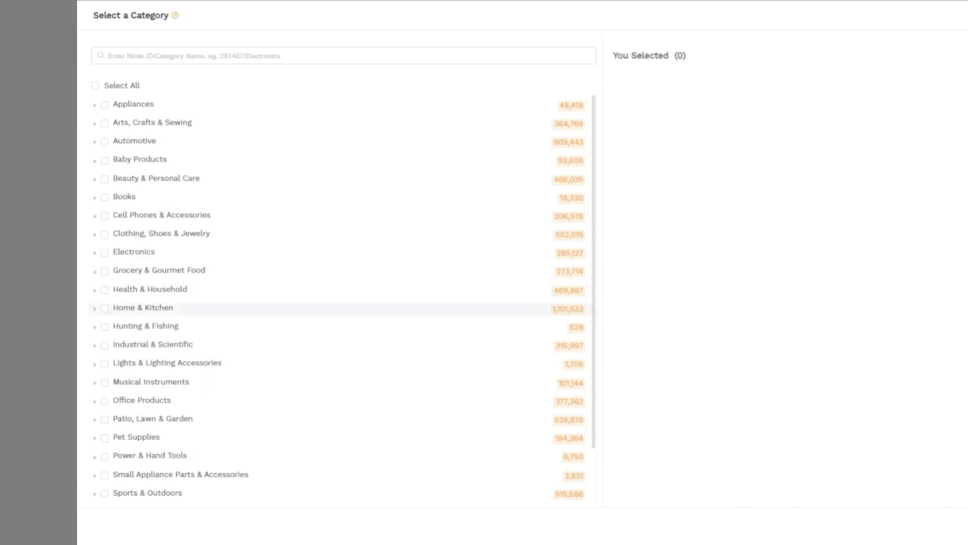
pyautogui.click(105, 308)
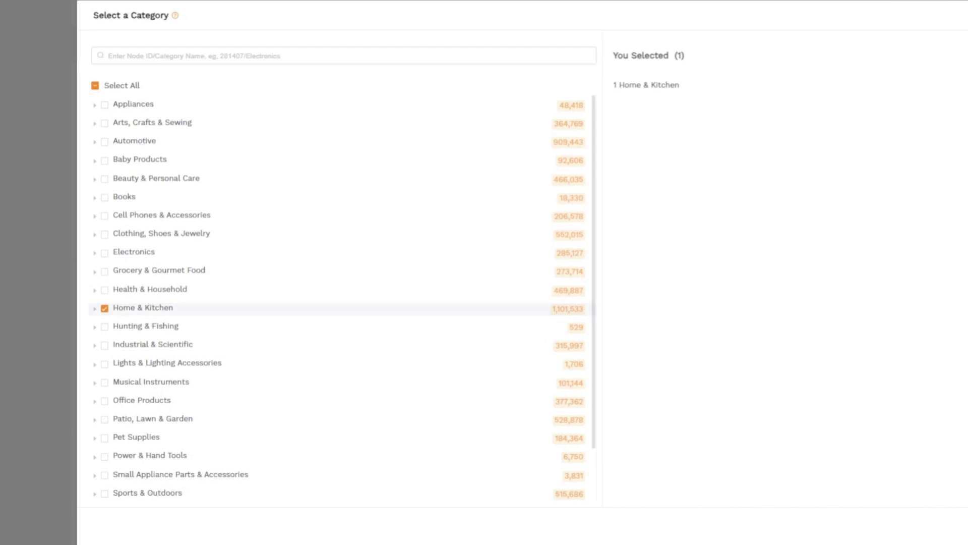
pyautogui.click(105, 419)
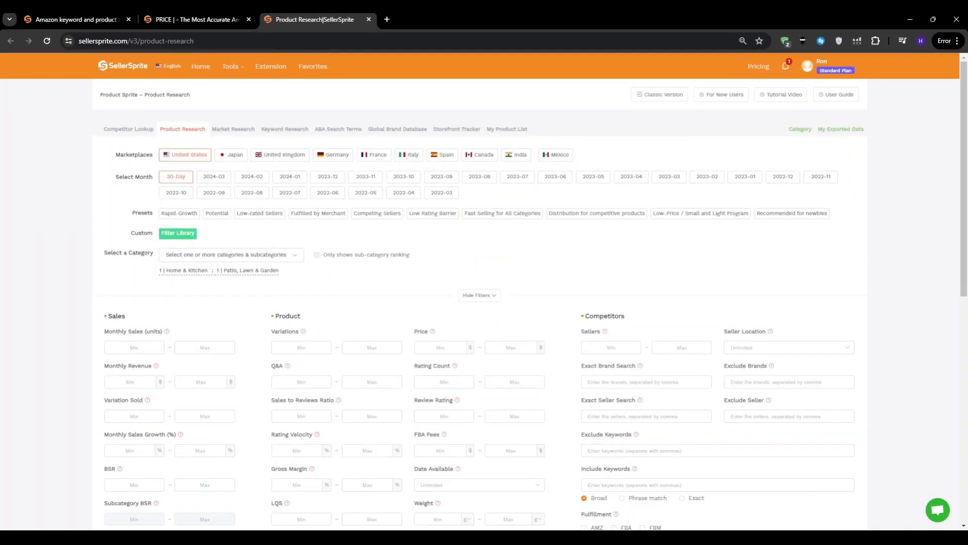
pyautogui.scroll(-3, 484, 292)
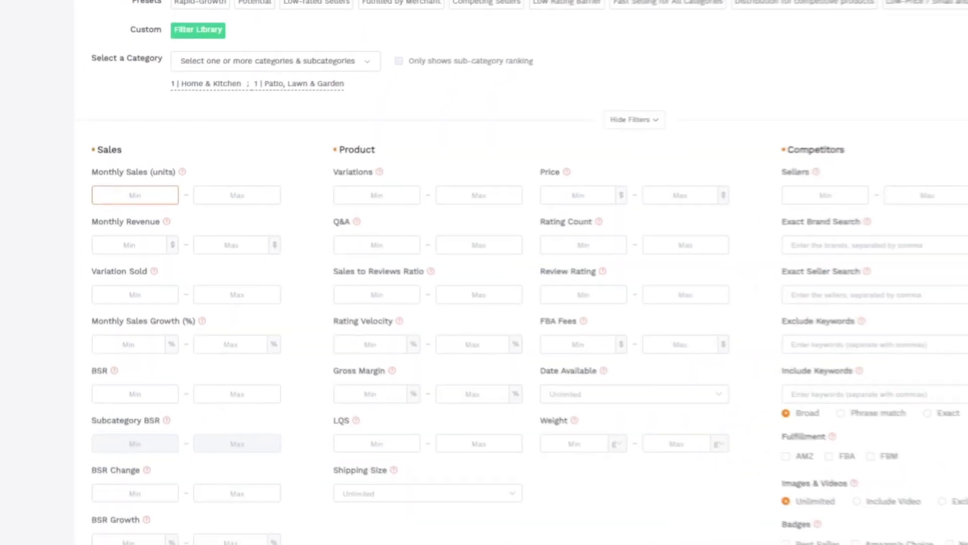
# Step: Set the Monthly Sales (units) filter to a 200–800 range
pyautogui.write('200')
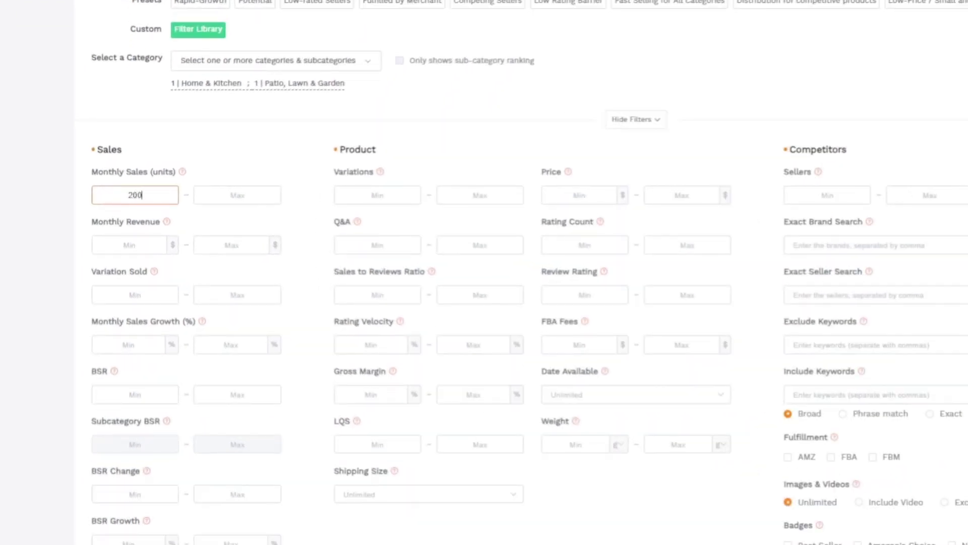
pyautogui.click(237, 195)
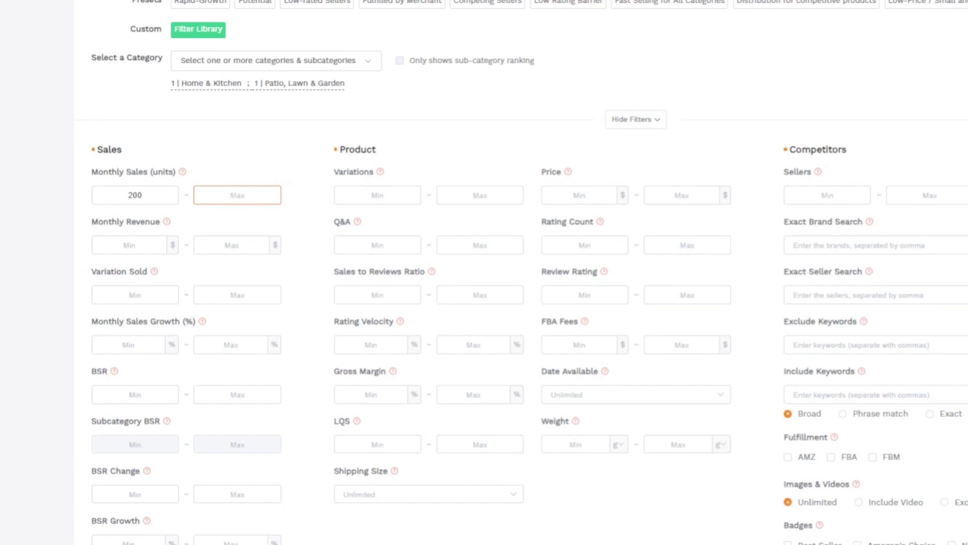
pyautogui.write('800')
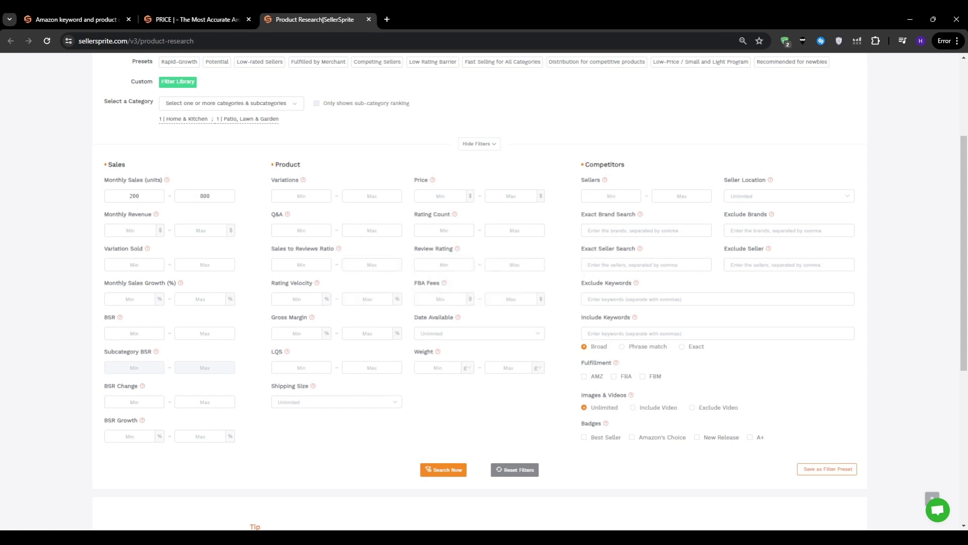
pyautogui.click(336, 402)
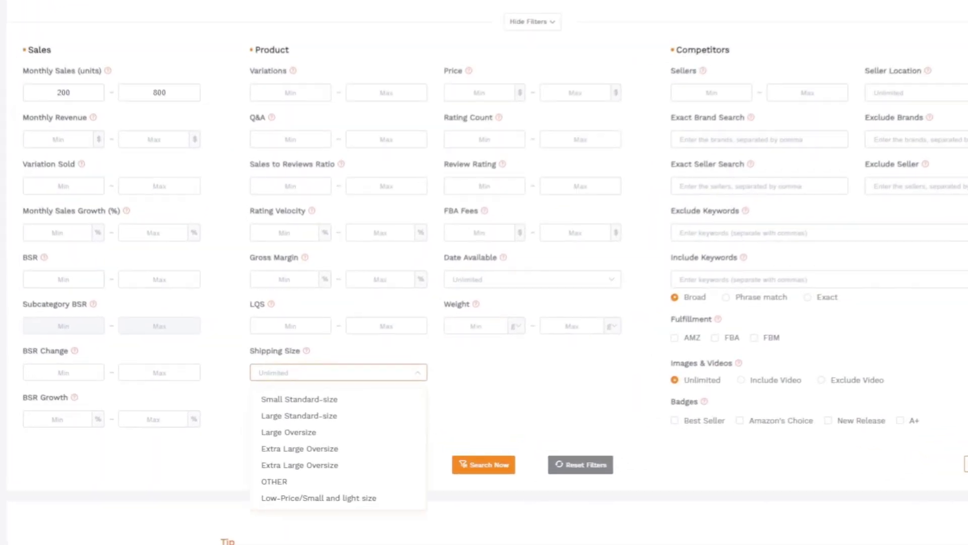
# Step: Choose Small Standard-size as the shipping size filter
pyautogui.click(299, 399)
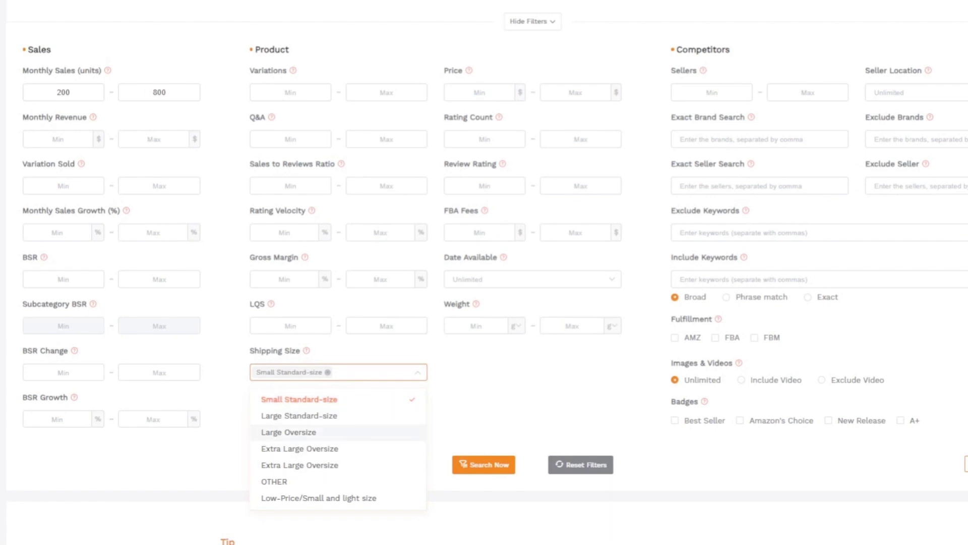
pyautogui.click(290, 92)
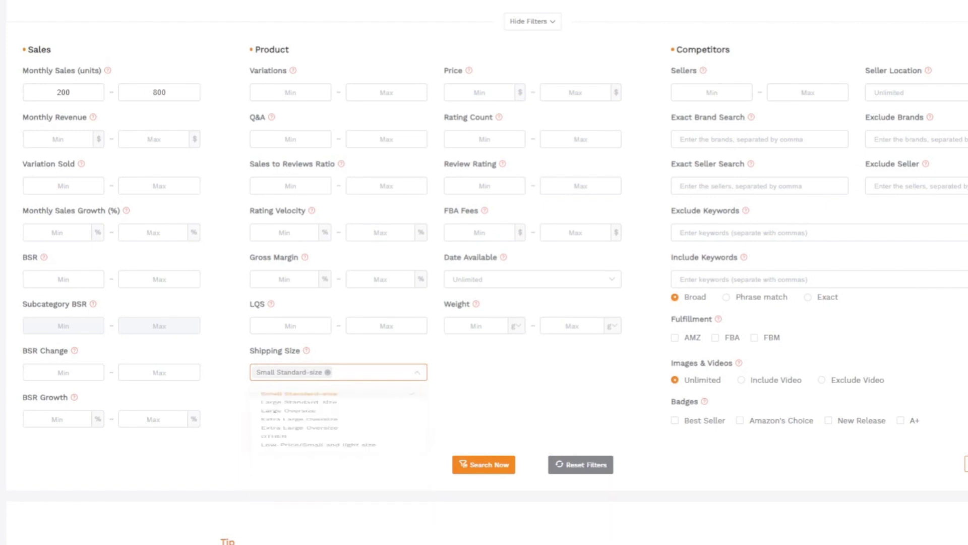
pyautogui.scroll(1, 290, 93)
# Step: Set the Price filter to a $19–$30 range
pyautogui.click(290, 161)
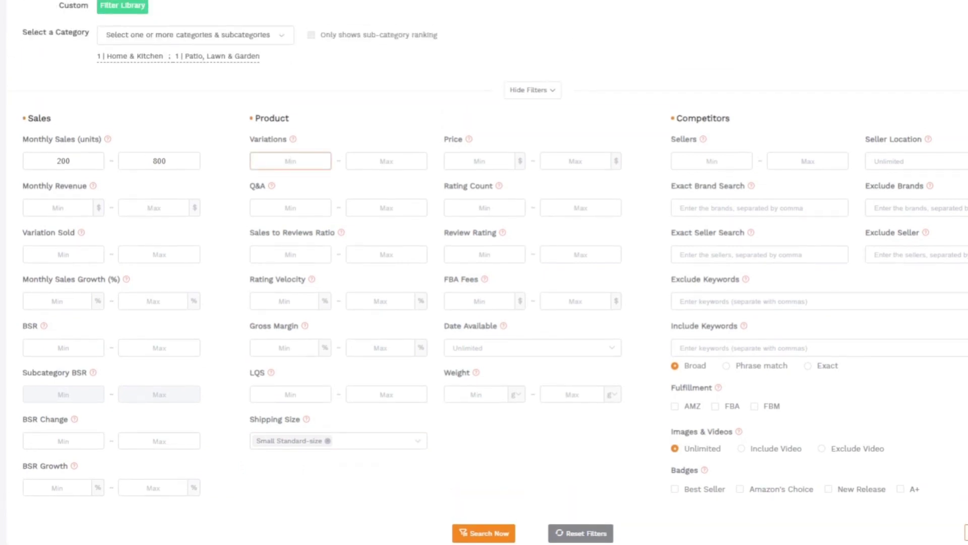
pyautogui.click(479, 161)
pyautogui.write('19')
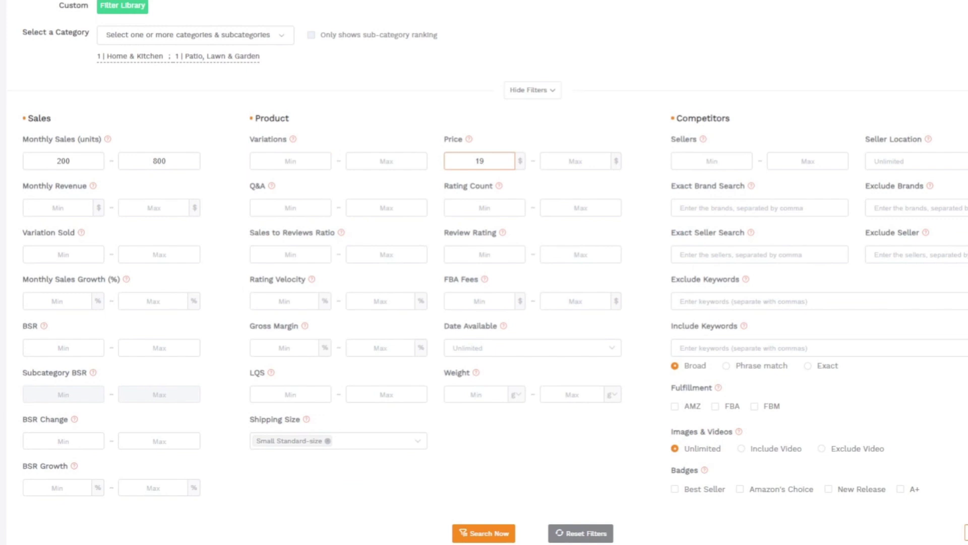
pyautogui.press('Tab')
pyautogui.click(573, 161)
pyautogui.click(575, 161)
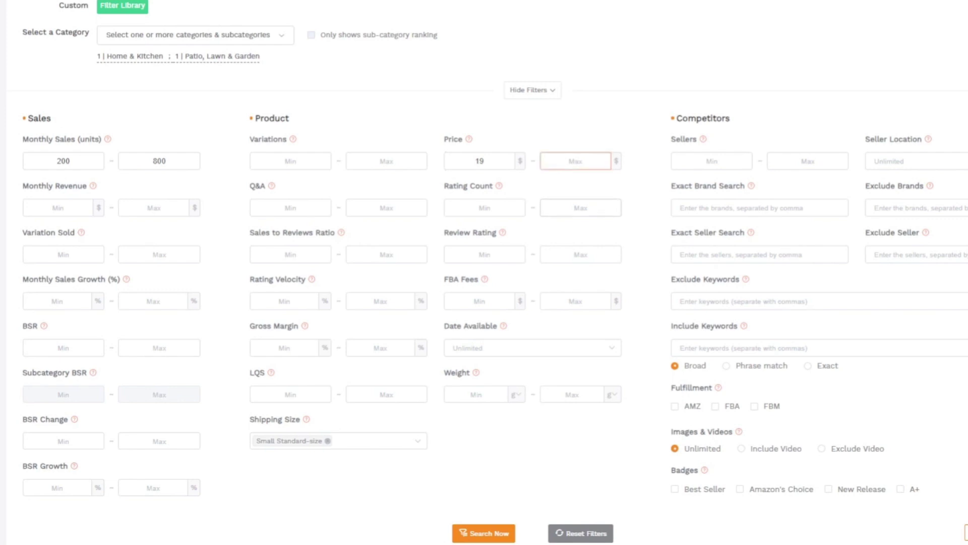
pyautogui.write('30')
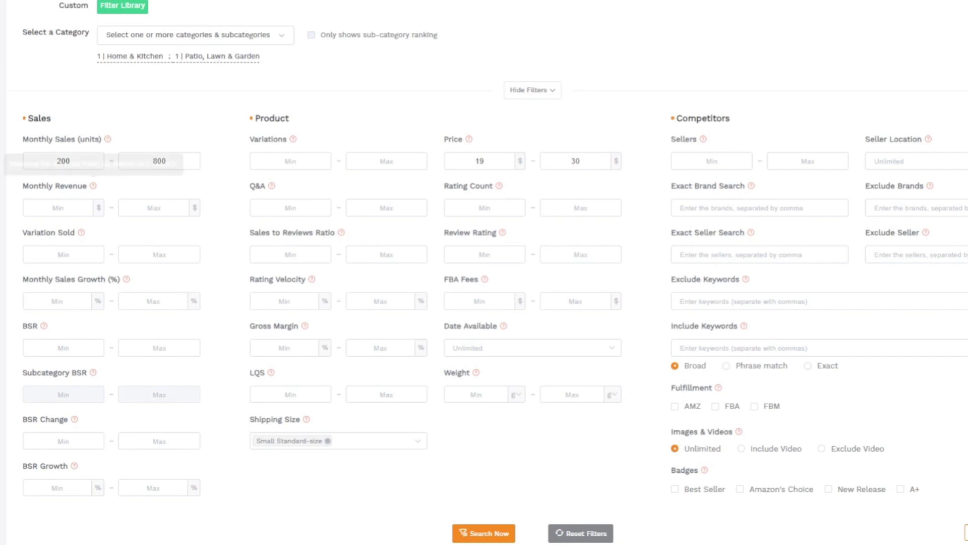
pyautogui.moveTo(469, 139)
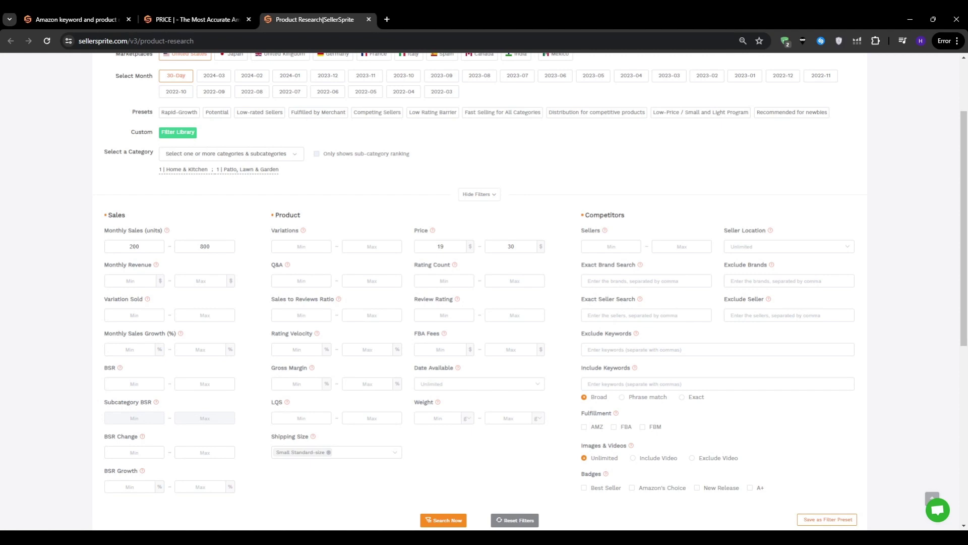
# Step: Set a maximum weight of 3 lb and run the search, returning 585 products
pyautogui.moveTo(437, 402)
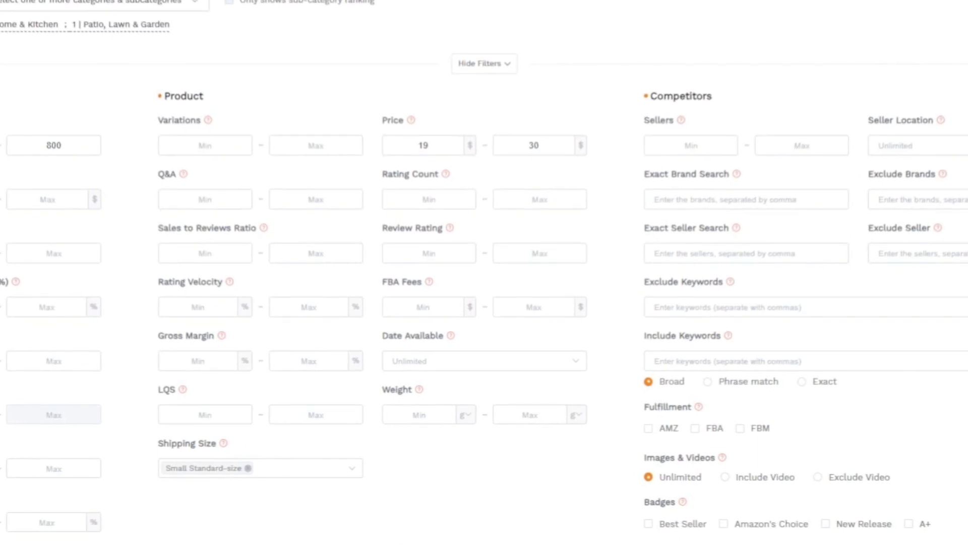
pyautogui.click(530, 415)
pyautogui.write('3')
pyautogui.click(575, 414)
pyautogui.click(573, 495)
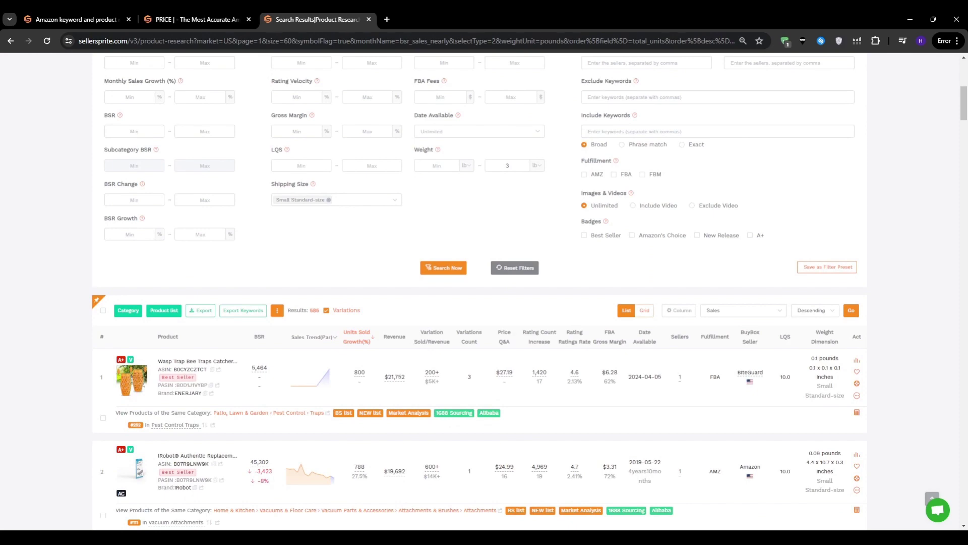
# Step: Switch the 585 results to grid view and browse the cards, including the $19.98 Solar Digital Pool Thermometer
pyautogui.scroll(-5, 484, 302)
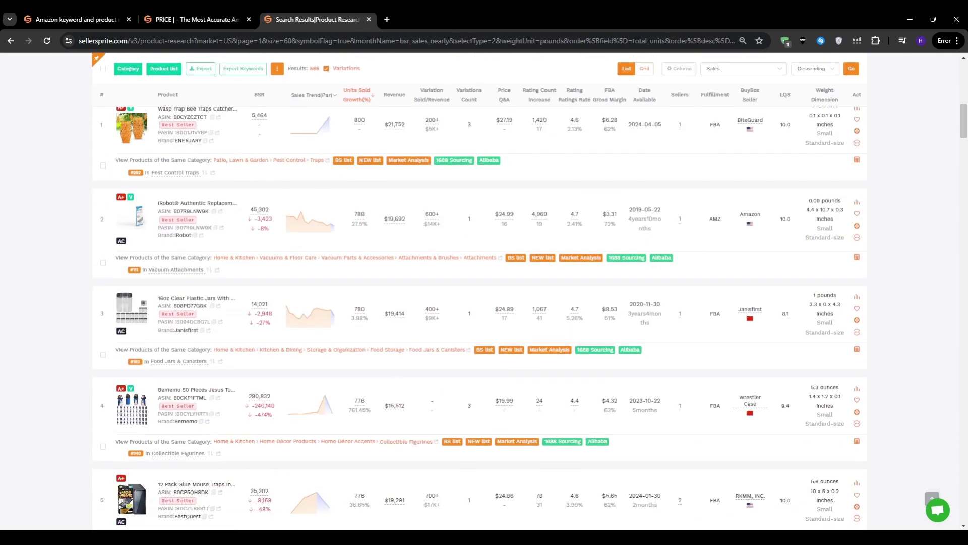
pyautogui.scroll(-9, 484, 317)
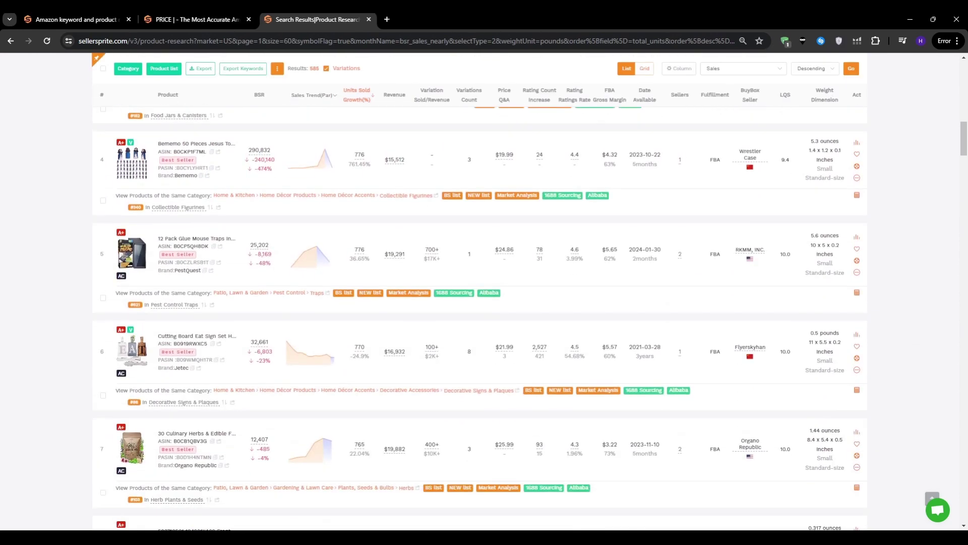
pyautogui.scroll(-8, 484, 302)
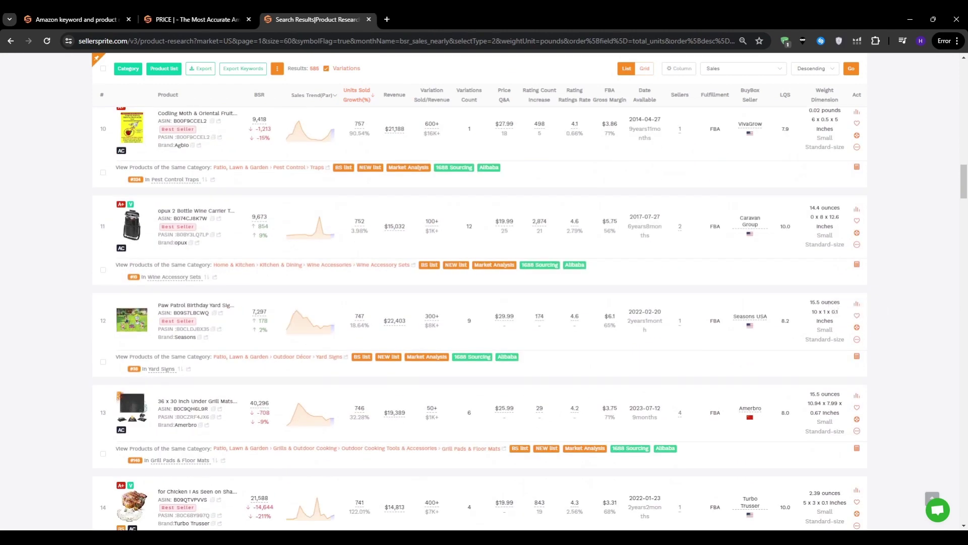
pyautogui.scroll(1, 485, 318)
pyautogui.scroll(13, 484, 317)
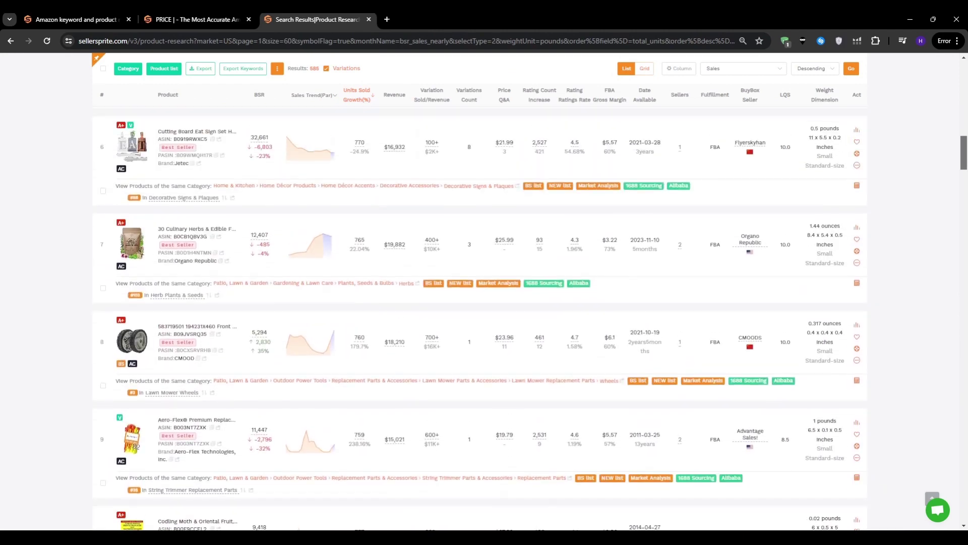
pyautogui.scroll(5, 484, 317)
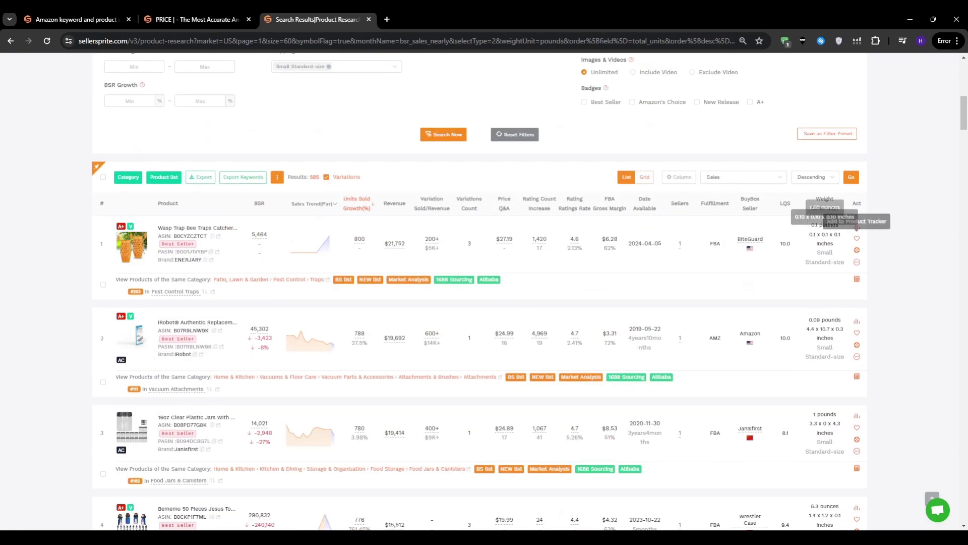
pyautogui.click(644, 177)
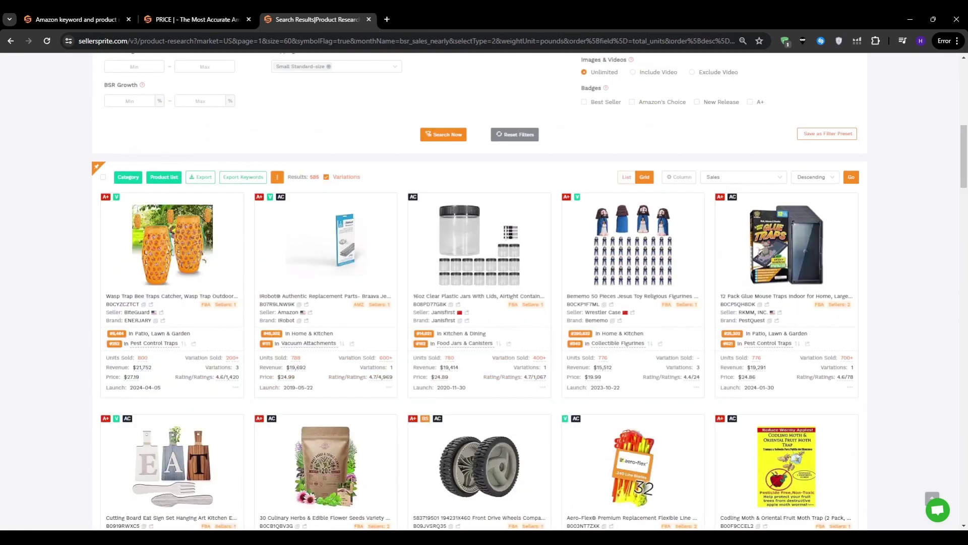
pyautogui.scroll(-9, 454, 262)
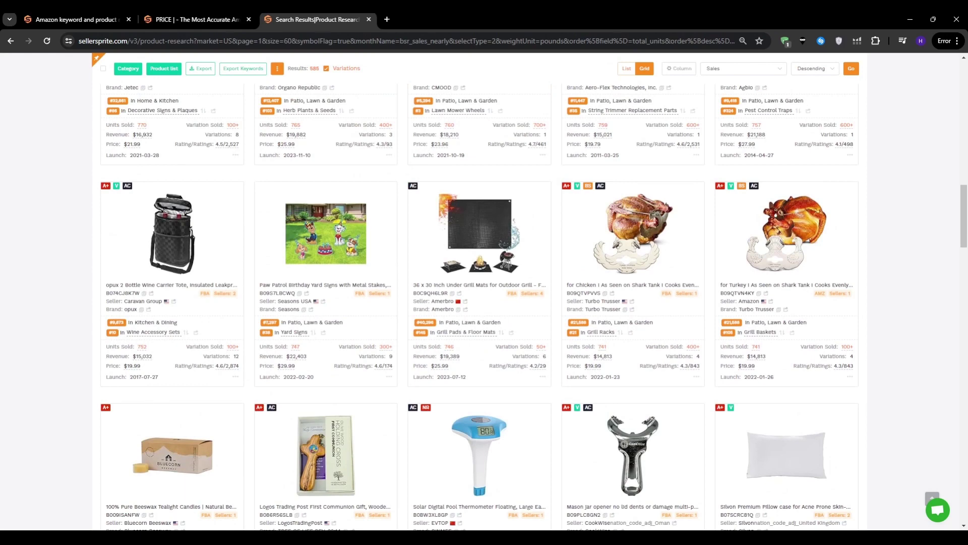
pyautogui.scroll(-2, 477, 308)
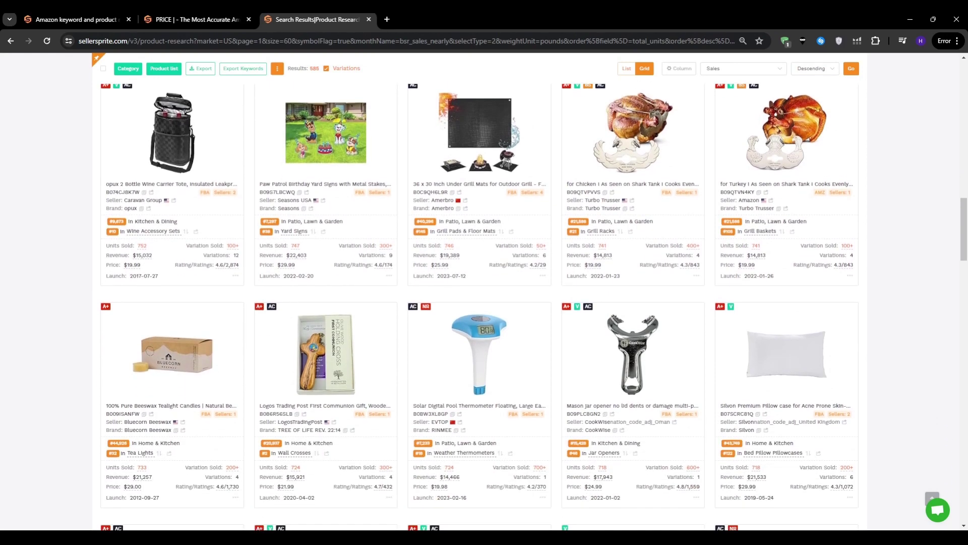
pyautogui.scroll(12, 478, 307)
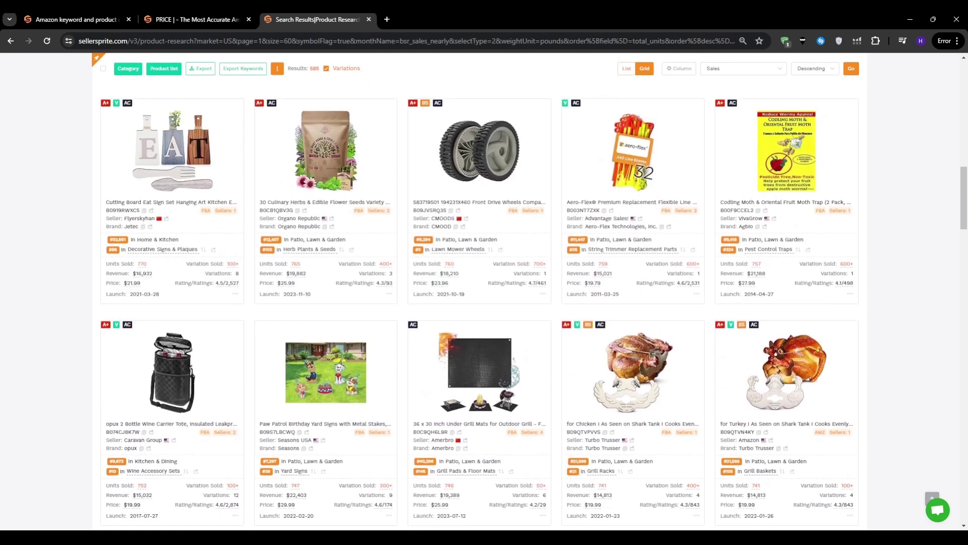
pyautogui.scroll(-13, 478, 307)
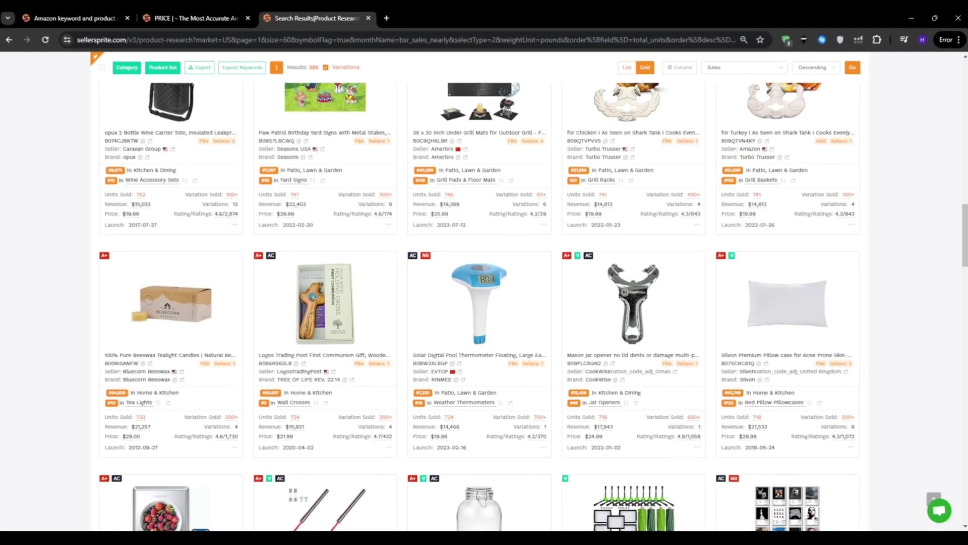
pyautogui.scroll(4, 484, 303)
pyautogui.scroll(10, 484, 303)
pyautogui.scroll(-4, 484, 303)
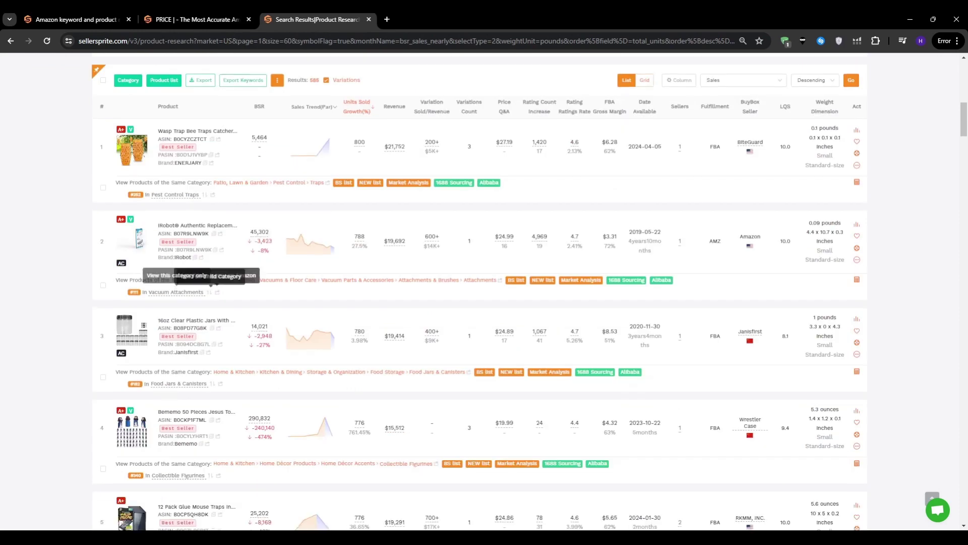
pyautogui.scroll(-10, 484, 302)
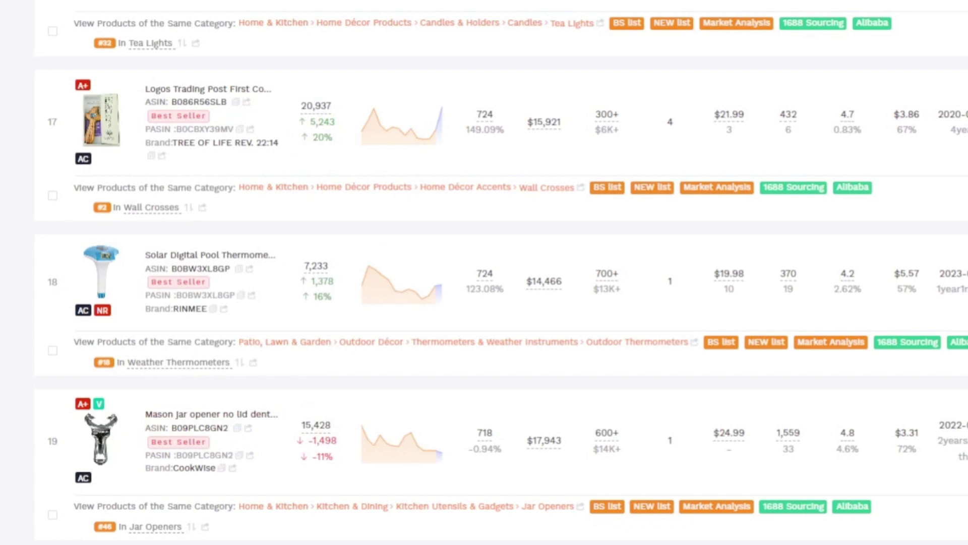
# Step: Return to list view and bring rows 17–20 with the Solar Digital Pool Thermometer into view
pyautogui.moveTo(369, 275)
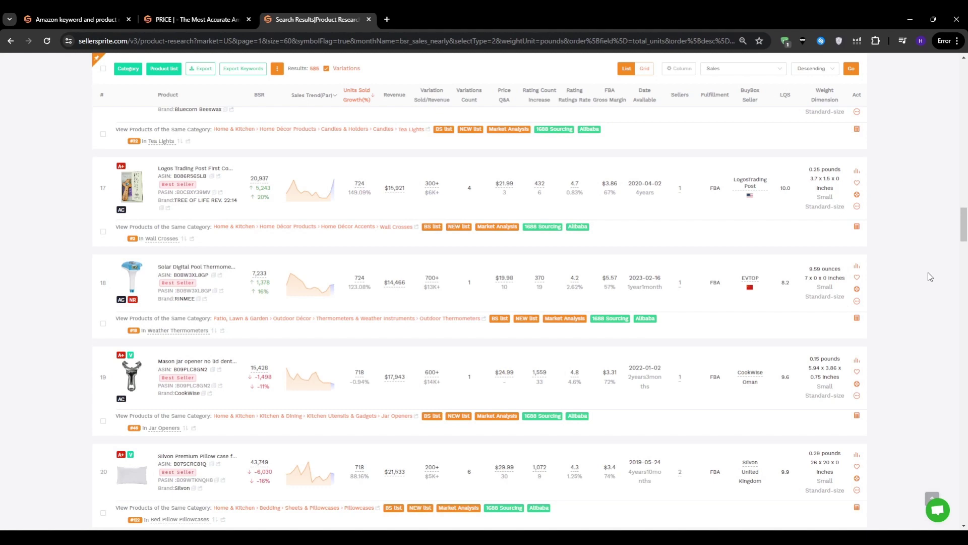
pyautogui.click(857, 291)
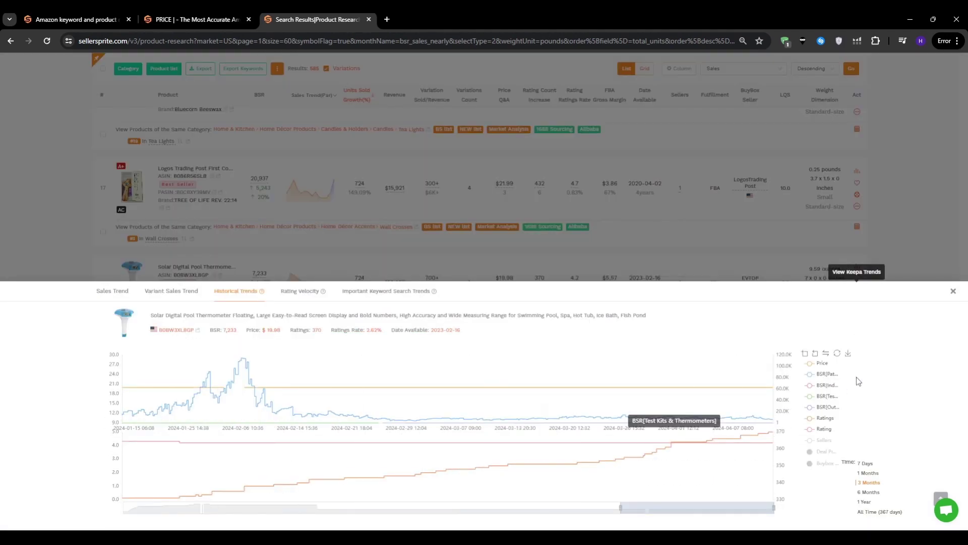
pyautogui.click(823, 364)
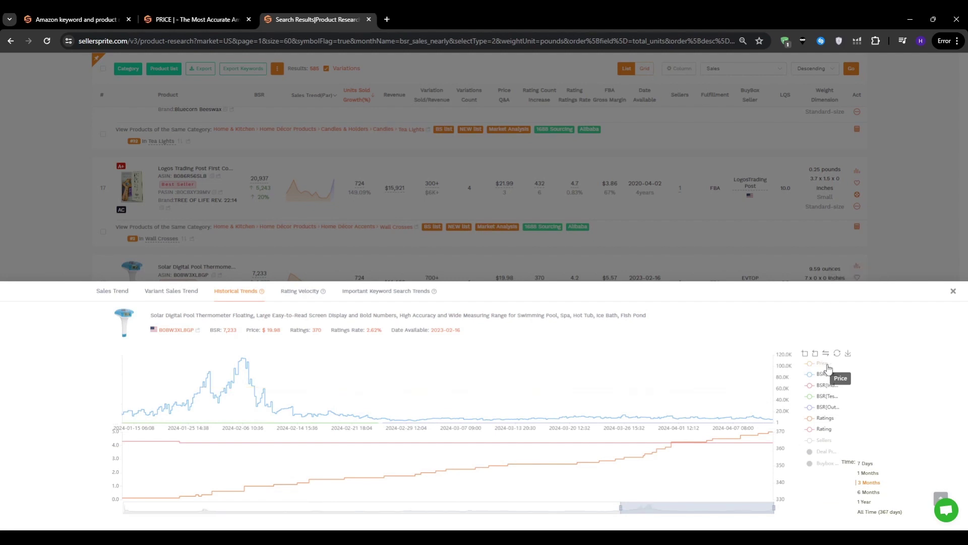
pyautogui.click(822, 365)
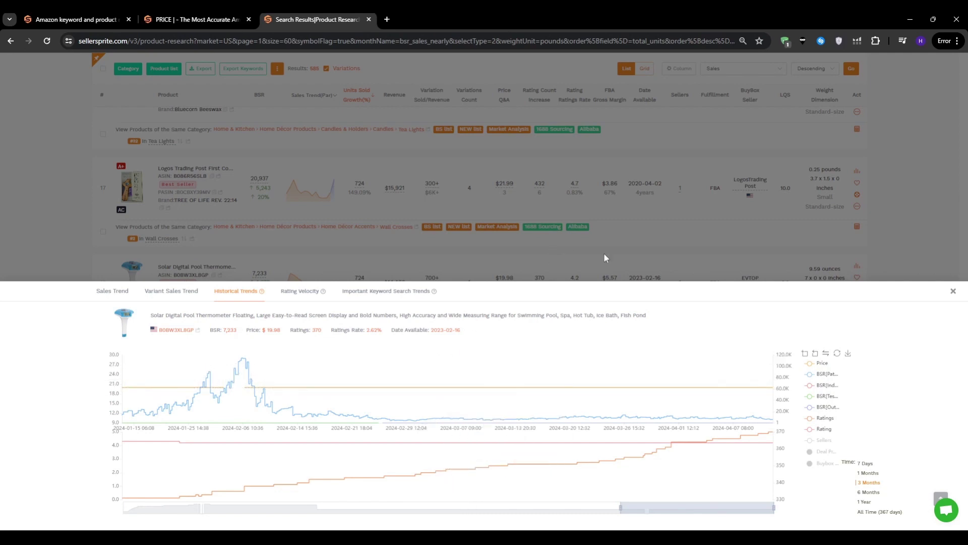
pyautogui.click(954, 295)
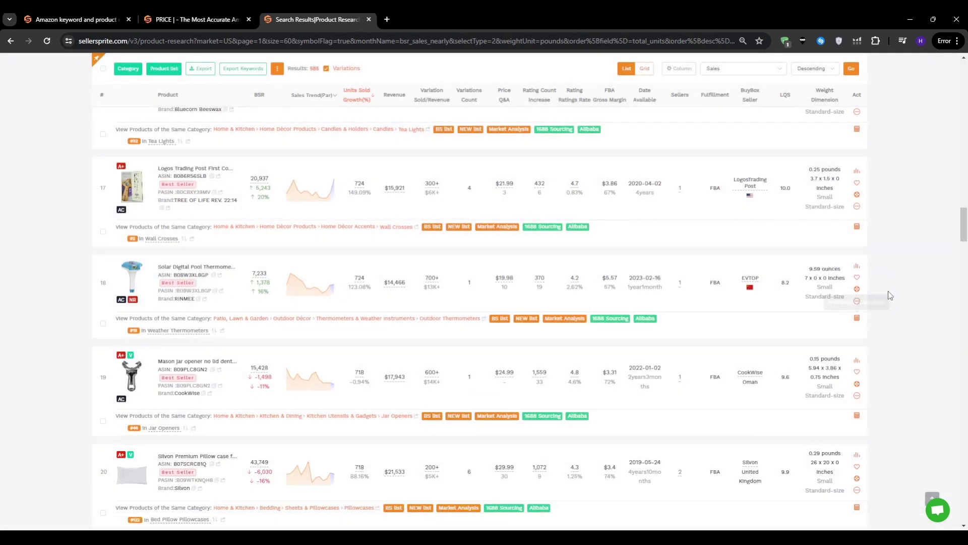
pyautogui.moveTo(857, 301)
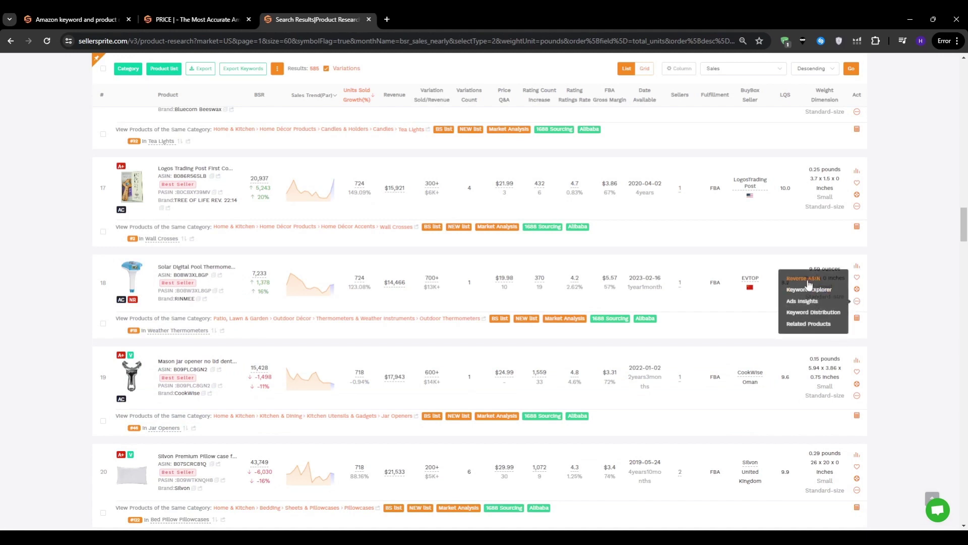
# Step: Look up the reverse-ASIN keywords the pool thermometer ranks for
pyautogui.click(807, 281)
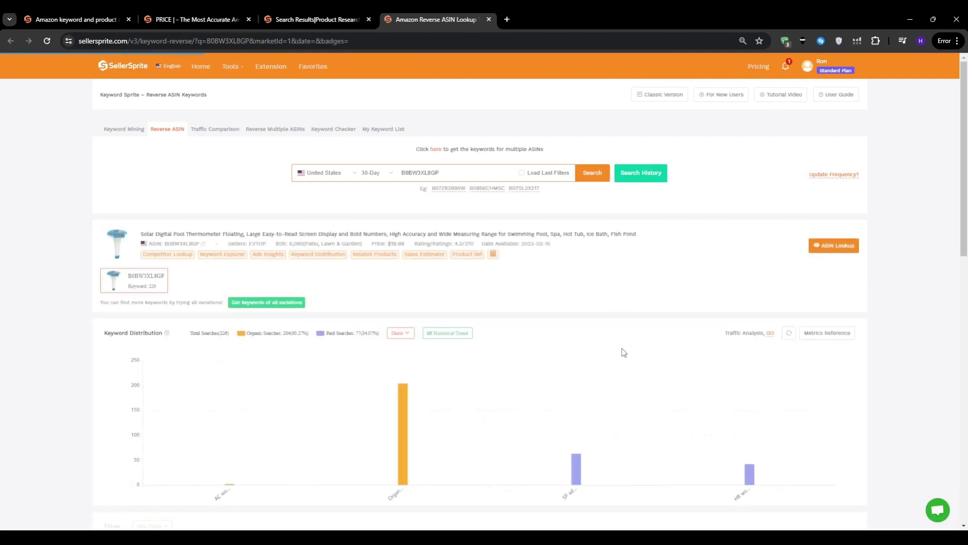
pyautogui.scroll(-10, 624, 353)
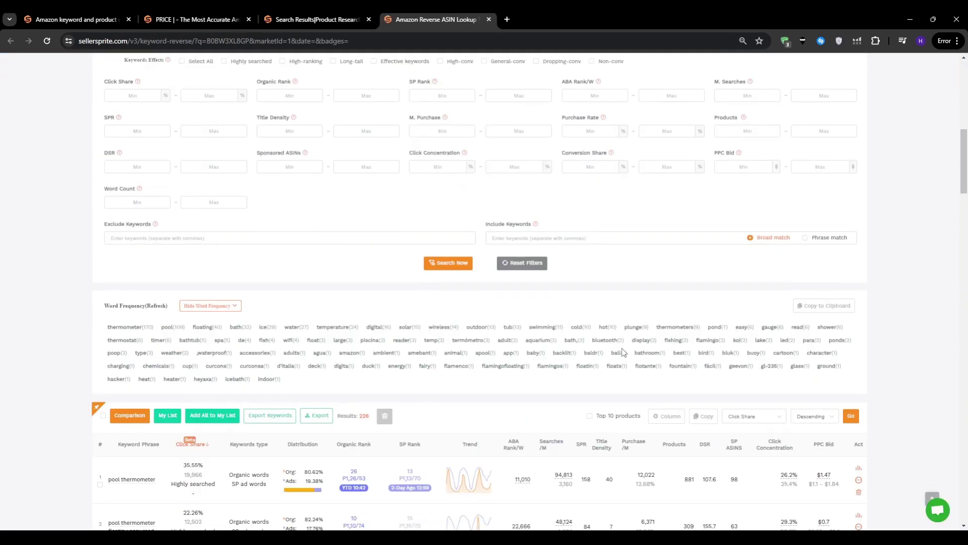
pyautogui.scroll(-6, 622, 348)
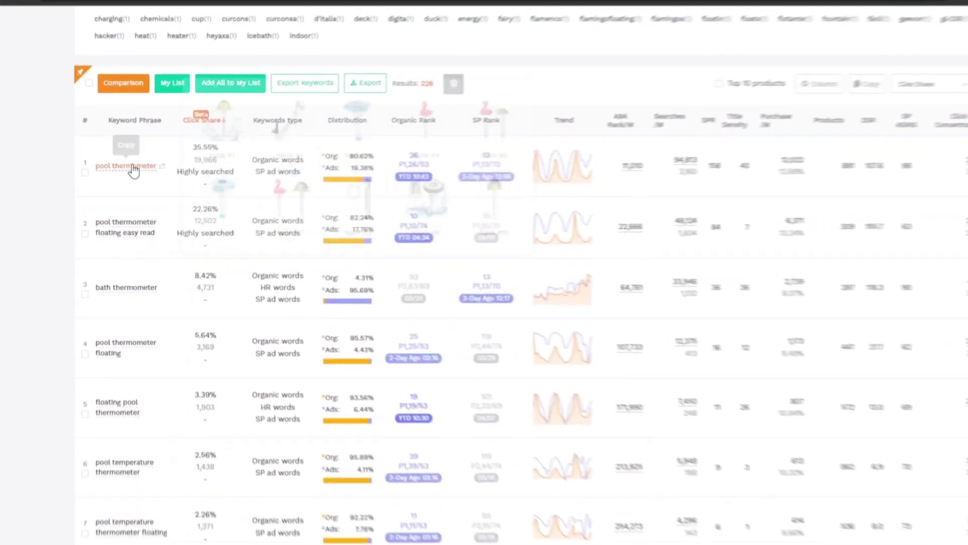
# Step: Check keyword rows' top ASINs, highlighting the 80.62% organic share, then return to the top
pyautogui.moveTo(138, 177)
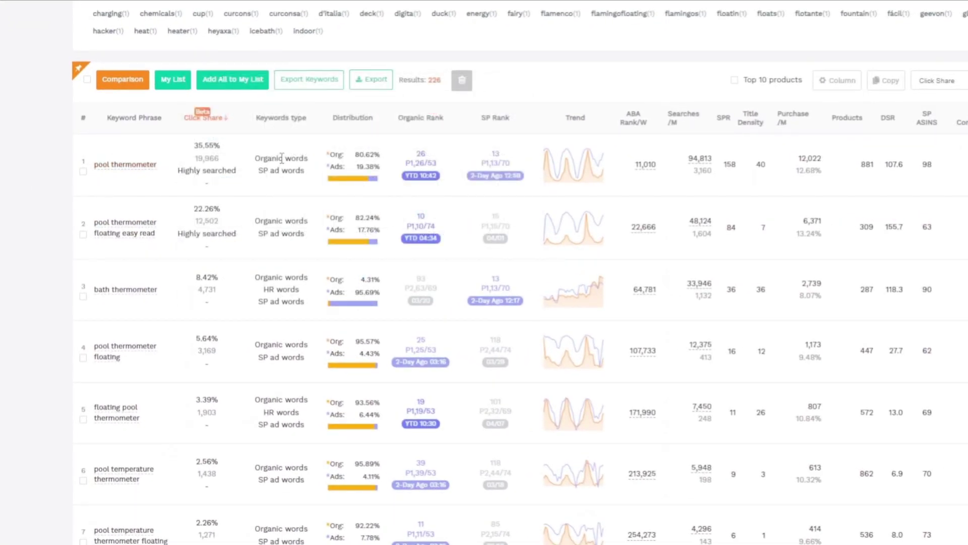
pyautogui.doubleClick(364, 154)
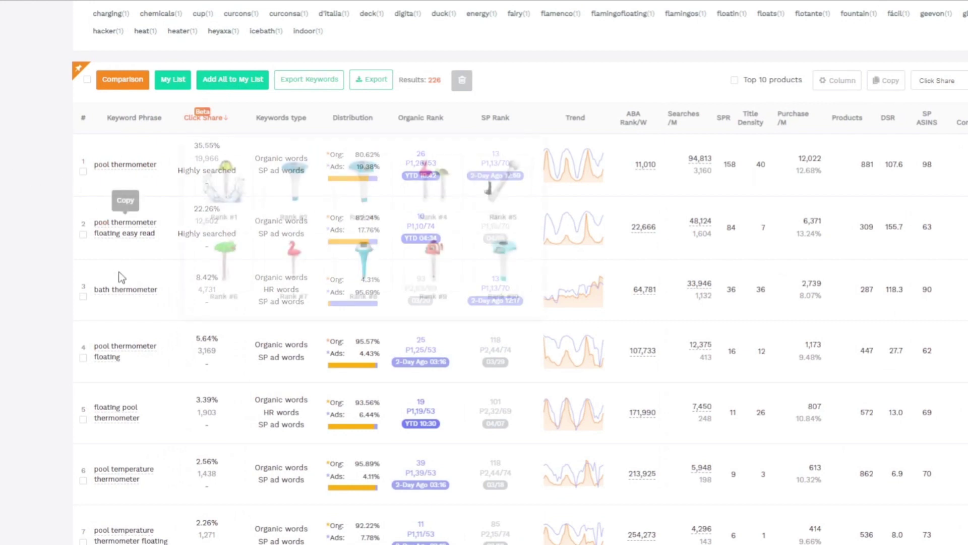
pyautogui.moveTo(126, 302)
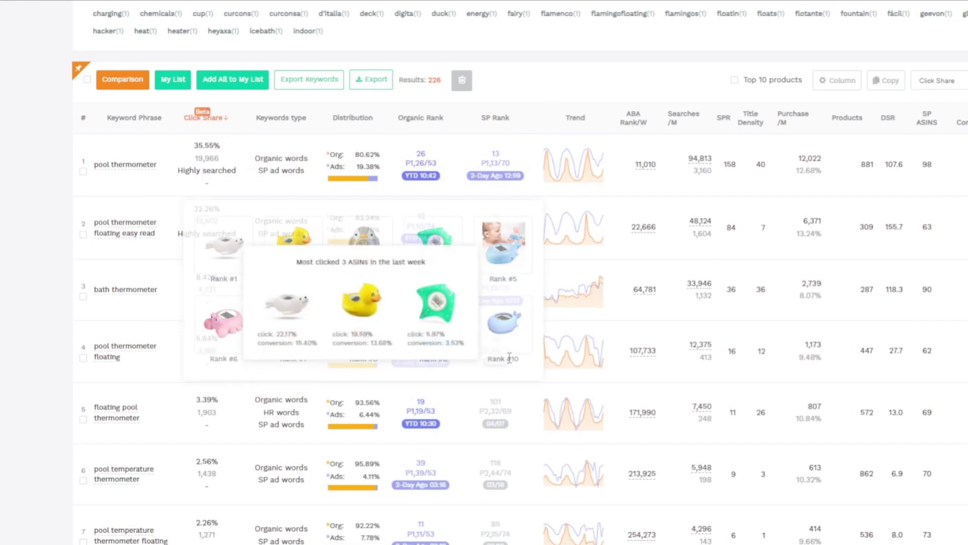
pyautogui.doubleClick(364, 280)
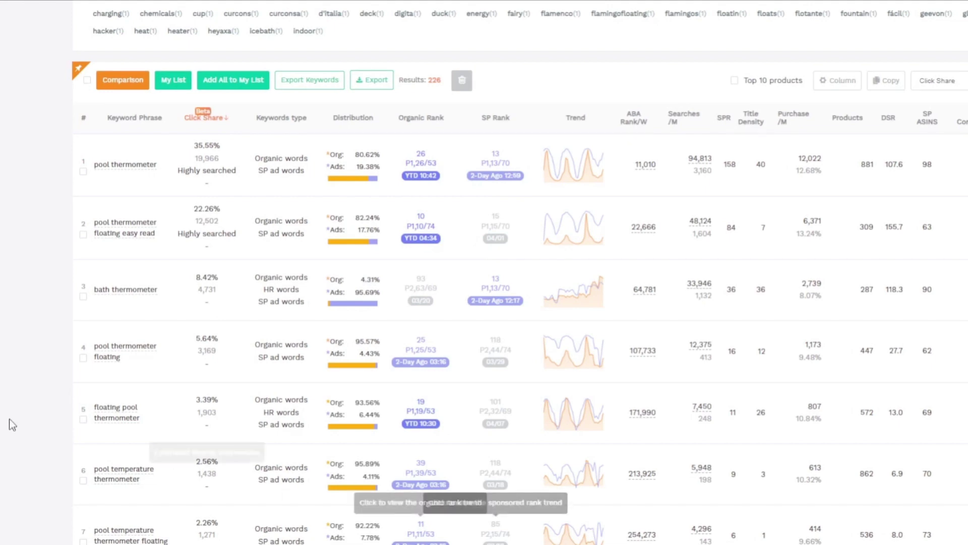
pyautogui.scroll(10, 26, 320)
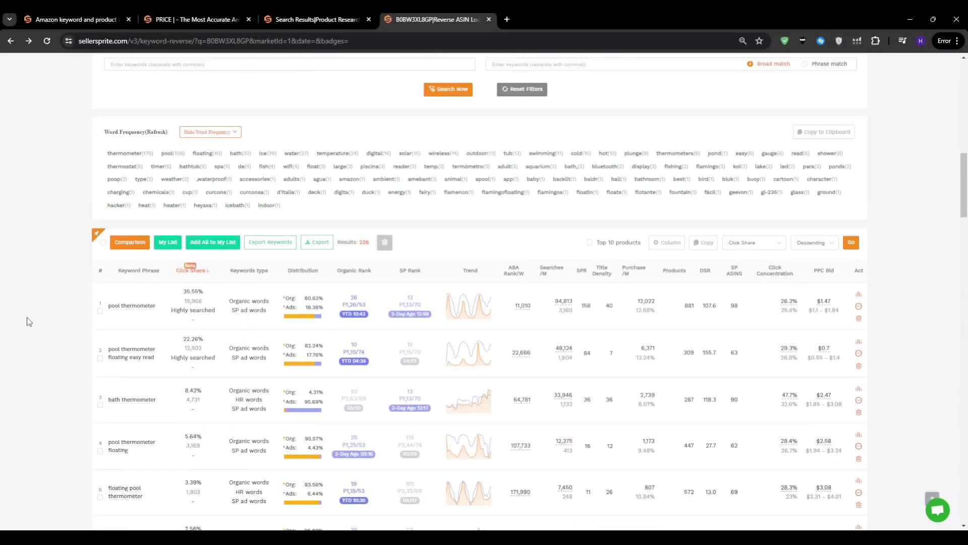
pyautogui.scroll(5, 29, 321)
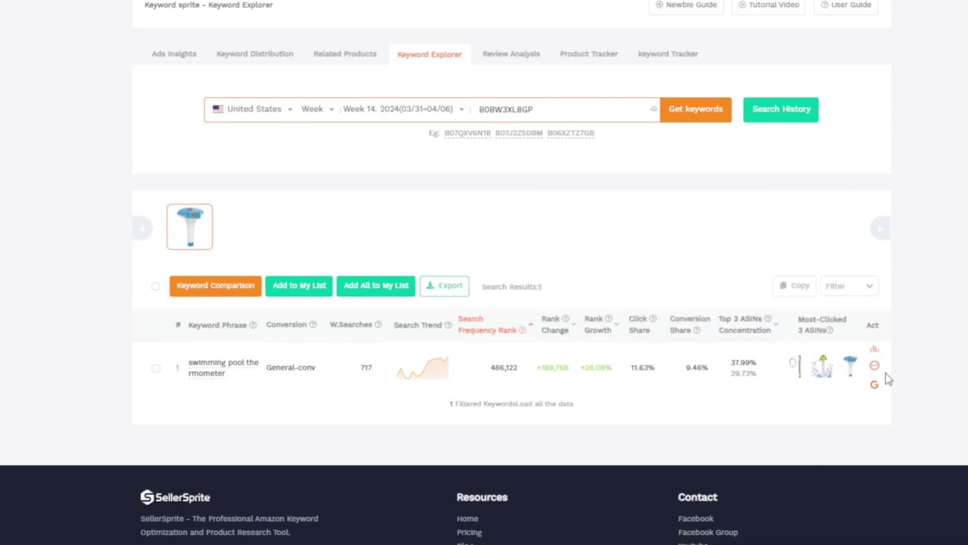
# Step: Open Ads Insights for B0BW3XL8GP to see its 2 campaigns and 3 ad groups
pyautogui.moveTo(878, 372)
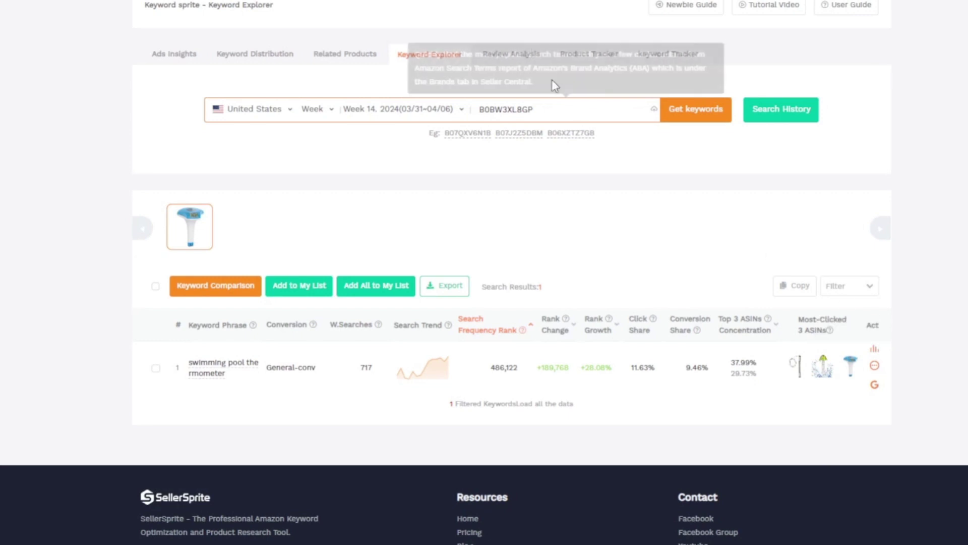
pyautogui.click(454, 19)
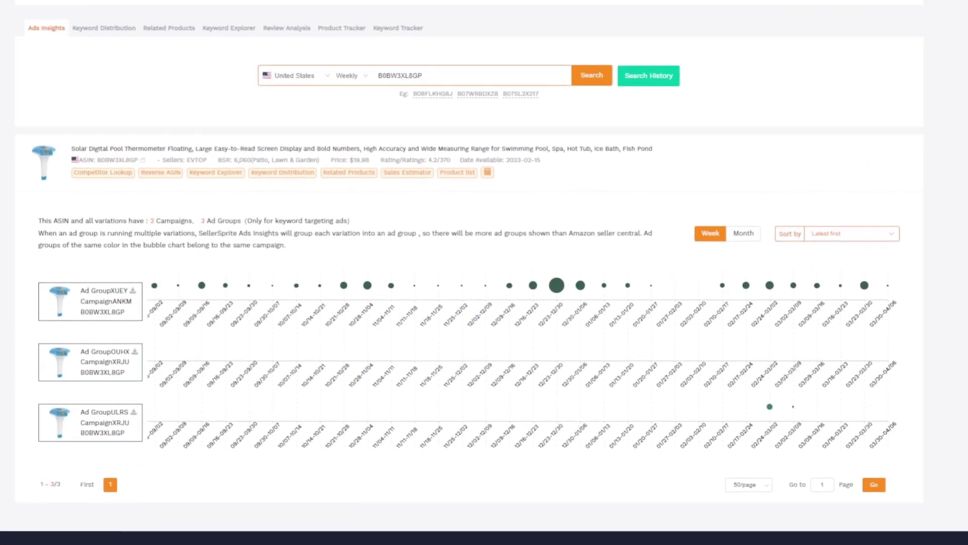
# Step: Read Ad Group XUEY's weekly tooltip, then switch back to the Competitor Lookup result
pyautogui.moveTo(159, 292)
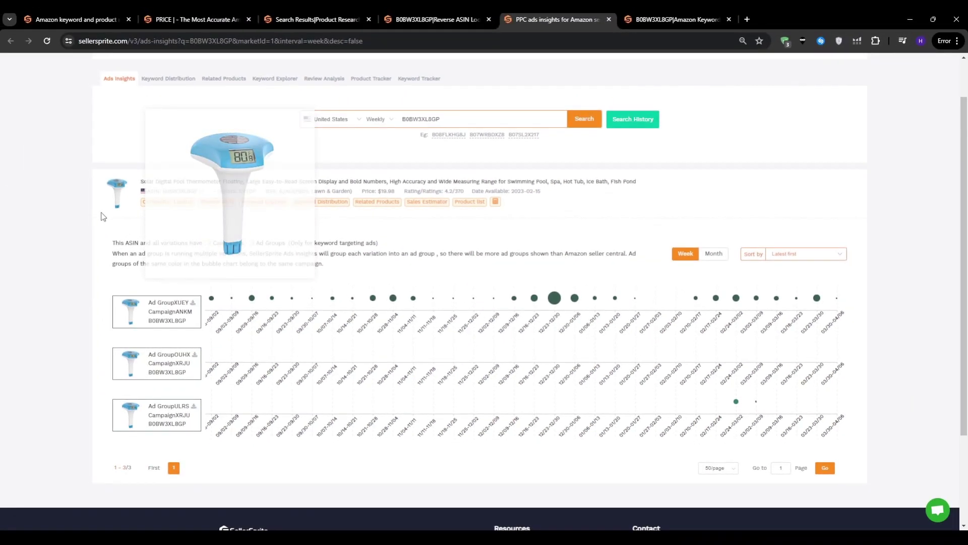
pyautogui.hotkey('ctrl', 'Tab')
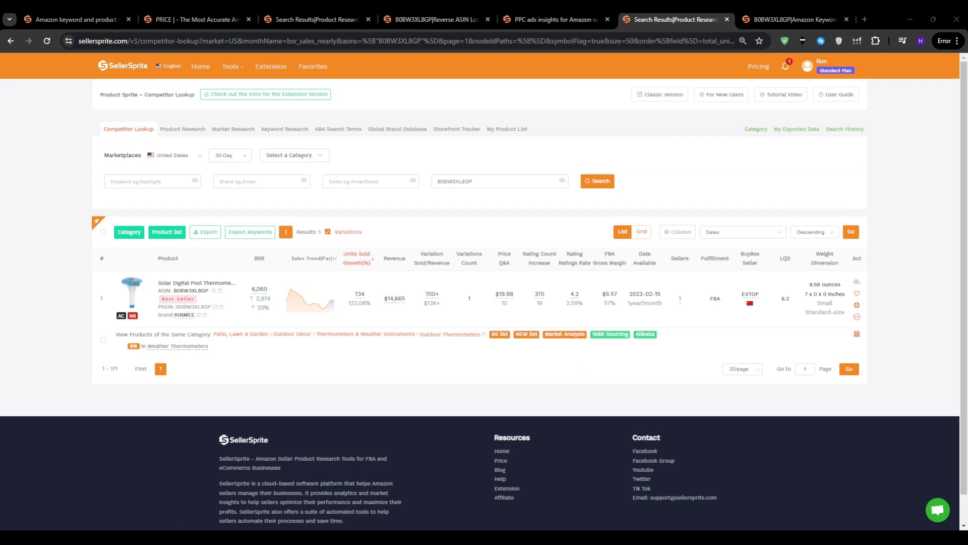
# Step: Browse B0BW3XL8GP's related products, then open its profit calculator from Competitor Lookup
pyautogui.moveTo(856, 319)
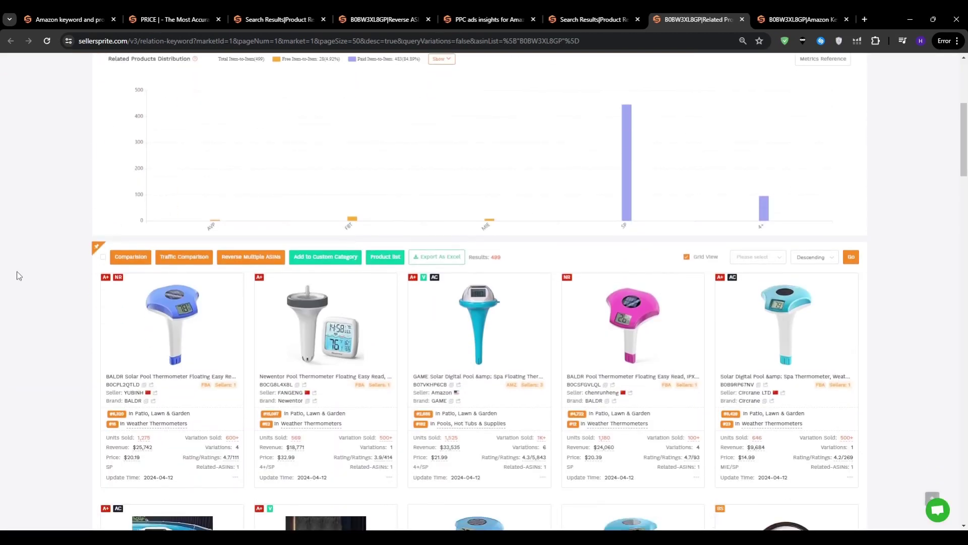
pyautogui.scroll(-2, 18, 275)
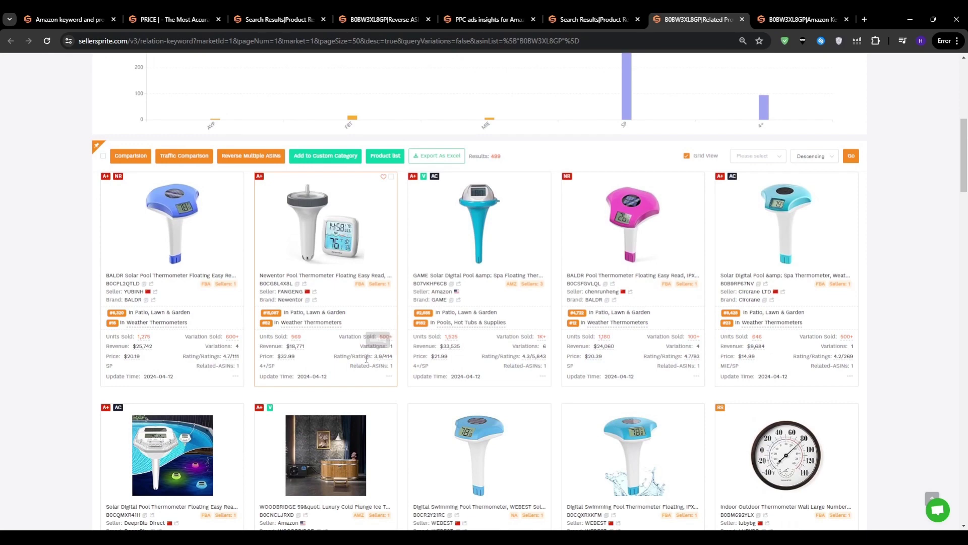
pyautogui.click(382, 359)
pyautogui.hotkey('ctrl', 'shift', 'Tab')
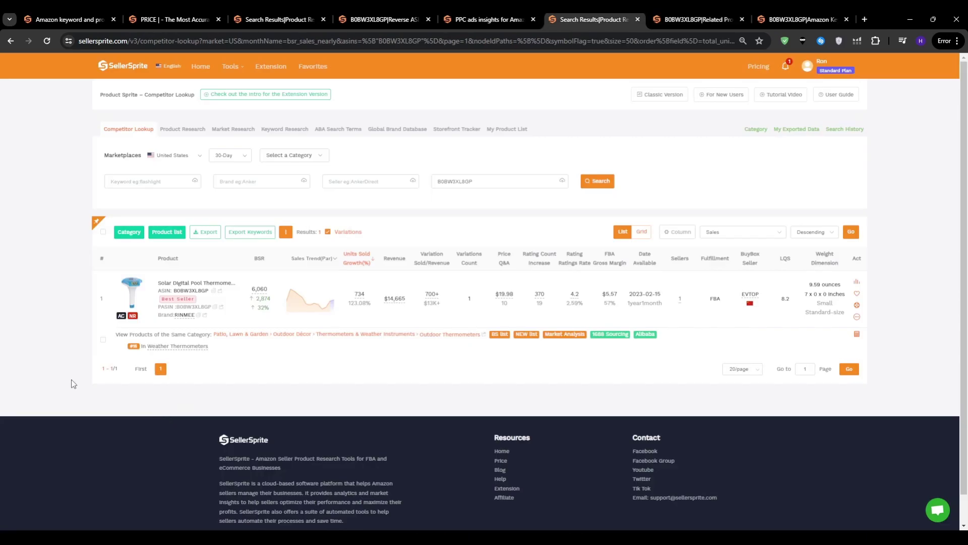
pyautogui.click(857, 334)
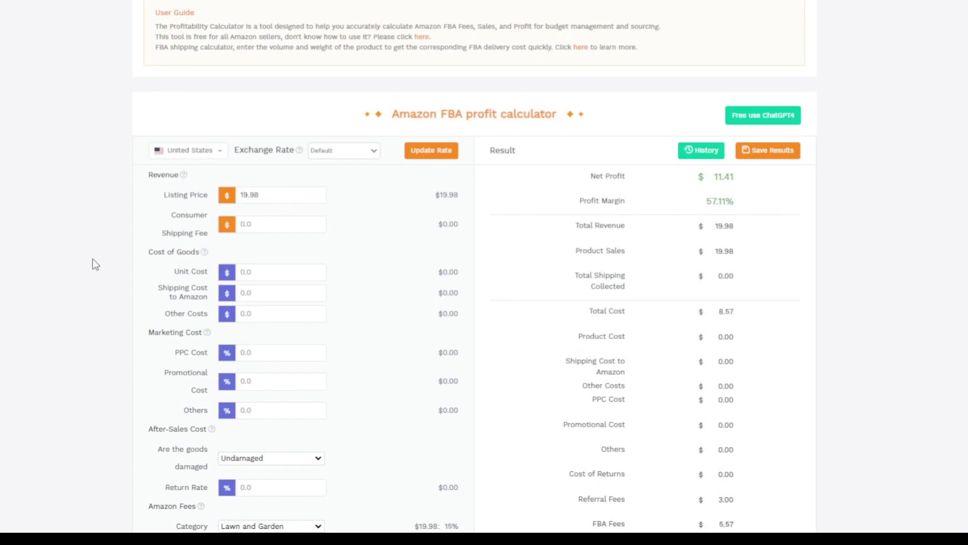
# Step: Enter a $4 unit cost and $4 shipping cost to Amazon for the $19.98 thermometer
pyautogui.scroll(-1, 204, 261)
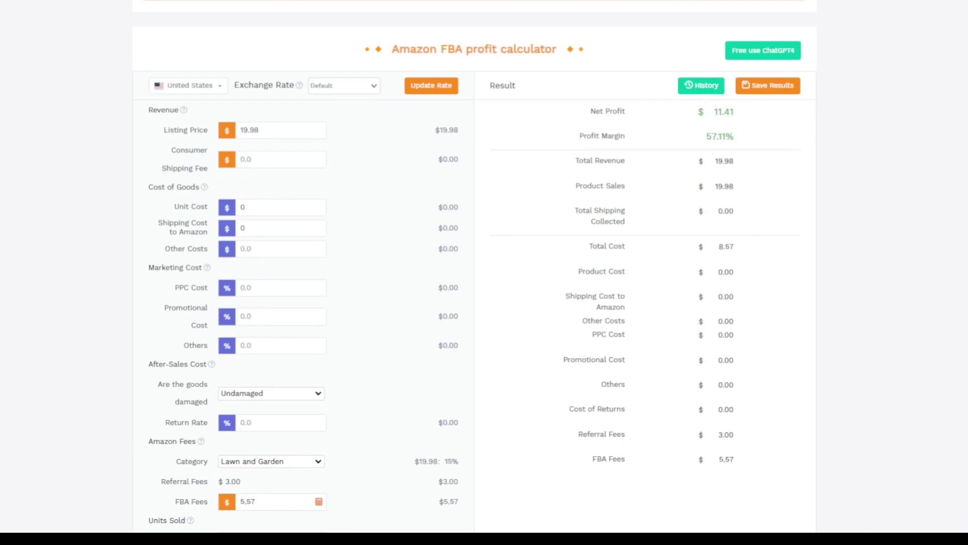
pyautogui.click(262, 205)
pyautogui.write('4')
pyautogui.click(263, 224)
pyautogui.doubleClick(263, 223)
pyautogui.write('4')
pyautogui.click(902, 188)
# Step: Review the resulting $3.41 net profit and 17.07% margin
pyautogui.doubleClick(731, 113)
pyautogui.click(750, 117)
pyautogui.tripleClick(746, 116)
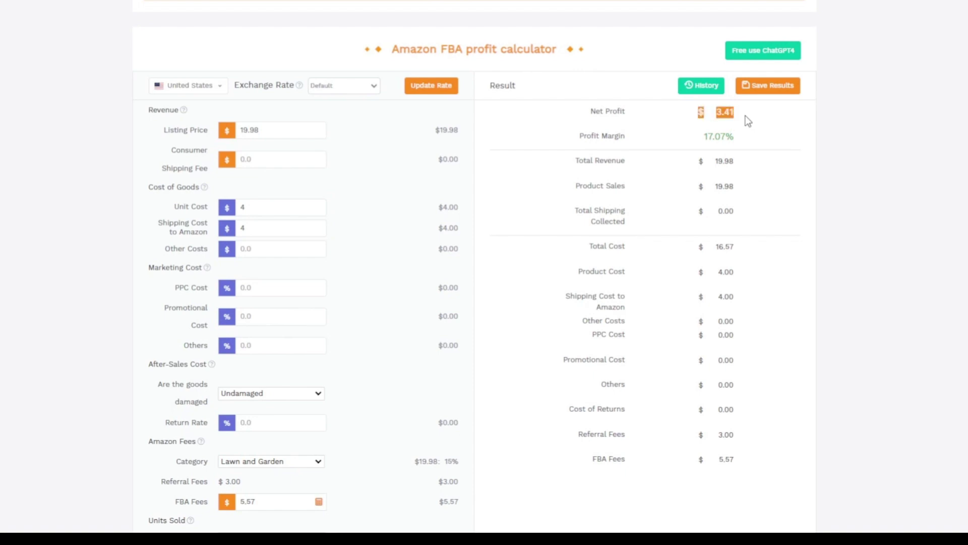
pyautogui.click(867, 132)
pyautogui.scroll(-4, 868, 132)
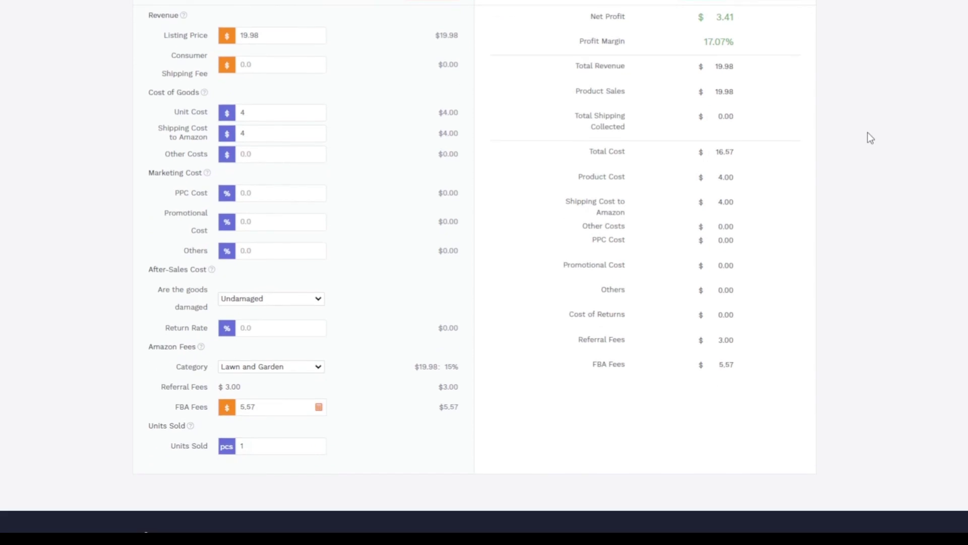
pyautogui.scroll(5, 868, 133)
pyautogui.scroll(1, 867, 133)
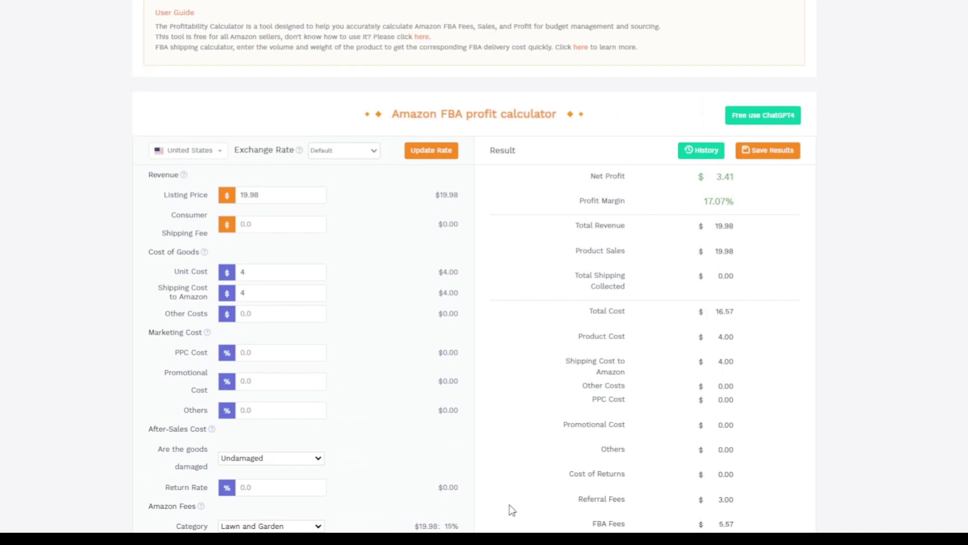
# Step: Back in Product Research, view the Mason jar opener's historical Keepa price and BSR trends
pyautogui.hotkey('ctrl', 'shift', 'Tab')
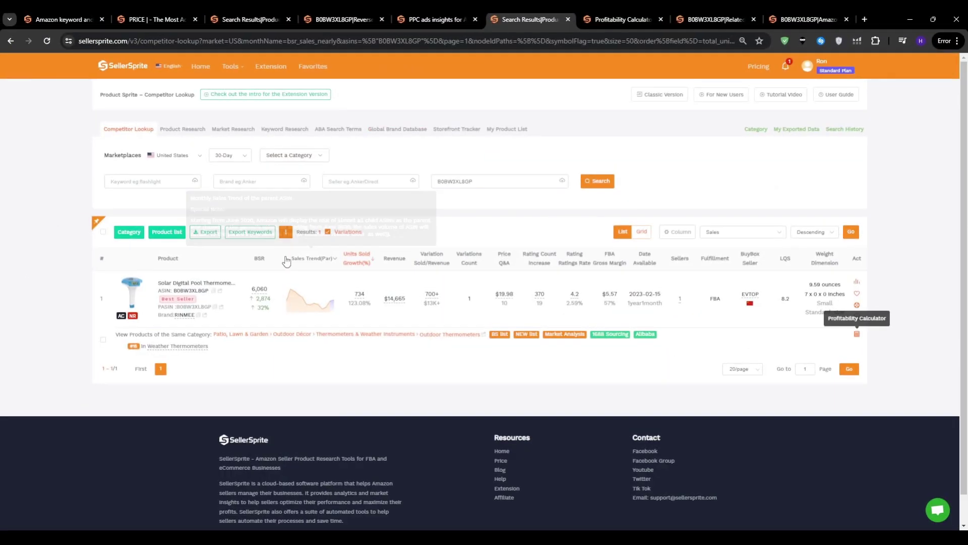
pyautogui.moveTo(134, 297)
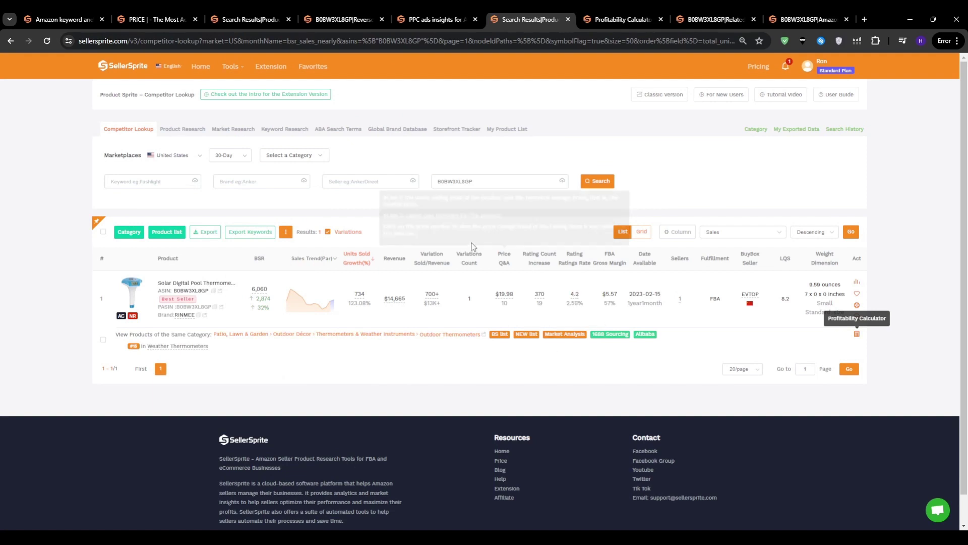
pyautogui.click(273, 19)
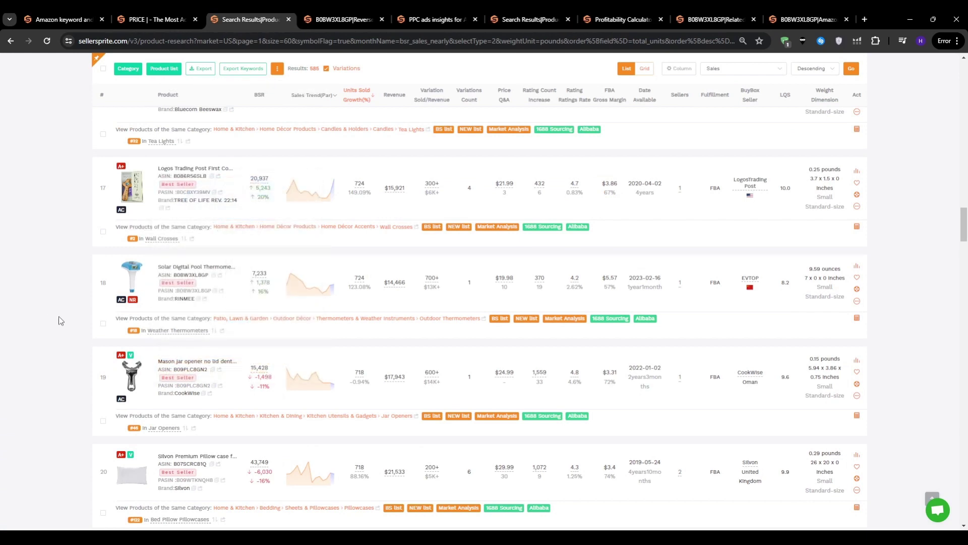
pyautogui.moveTo(129, 382)
pyautogui.click(858, 385)
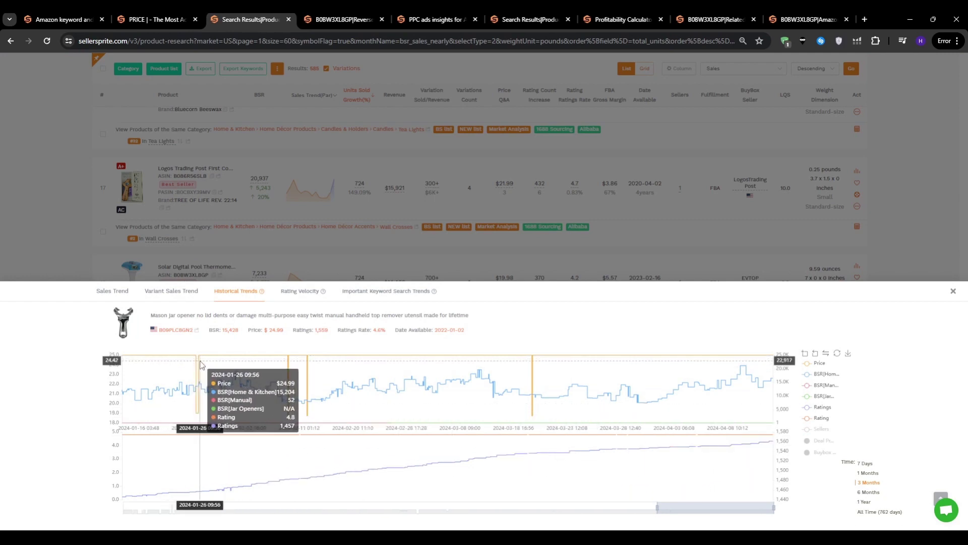
pyautogui.click(51, 229)
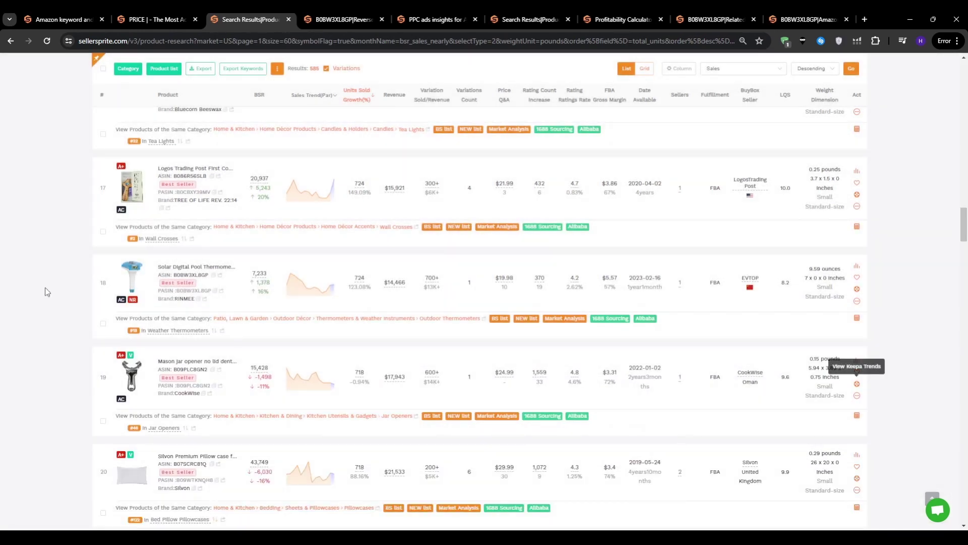
pyautogui.scroll(10, 45, 291)
pyautogui.scroll(15, 46, 292)
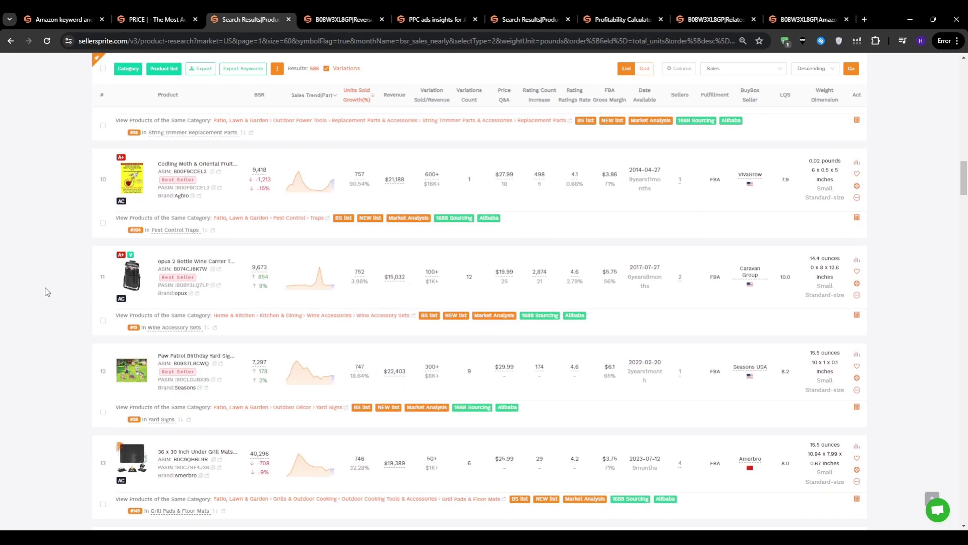
pyautogui.scroll(15, 45, 291)
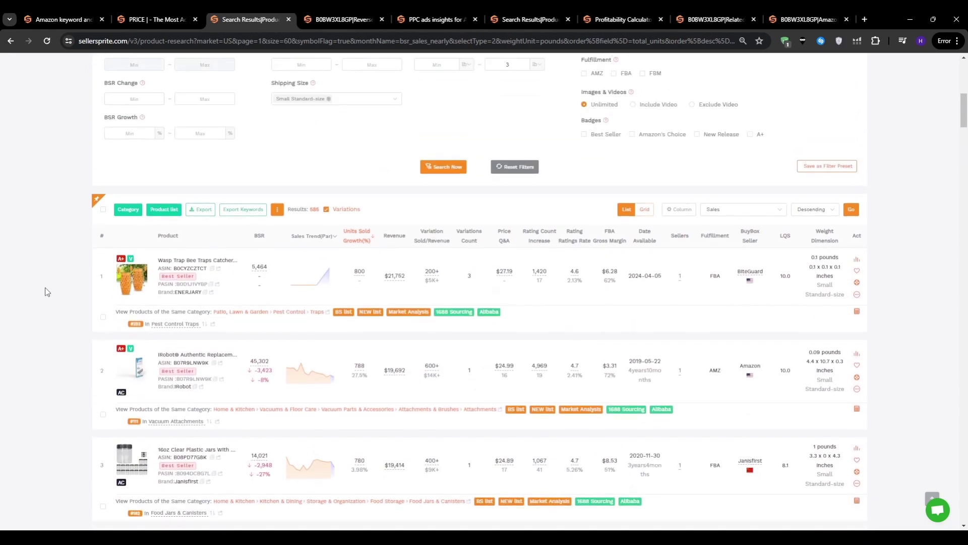
pyautogui.scroll(5, 45, 292)
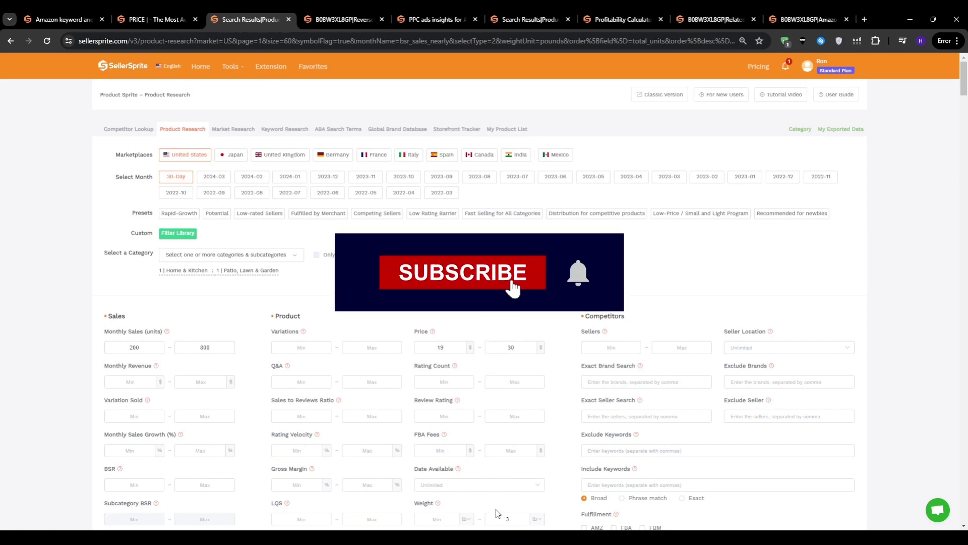
pyautogui.scroll(-4, 26, 347)
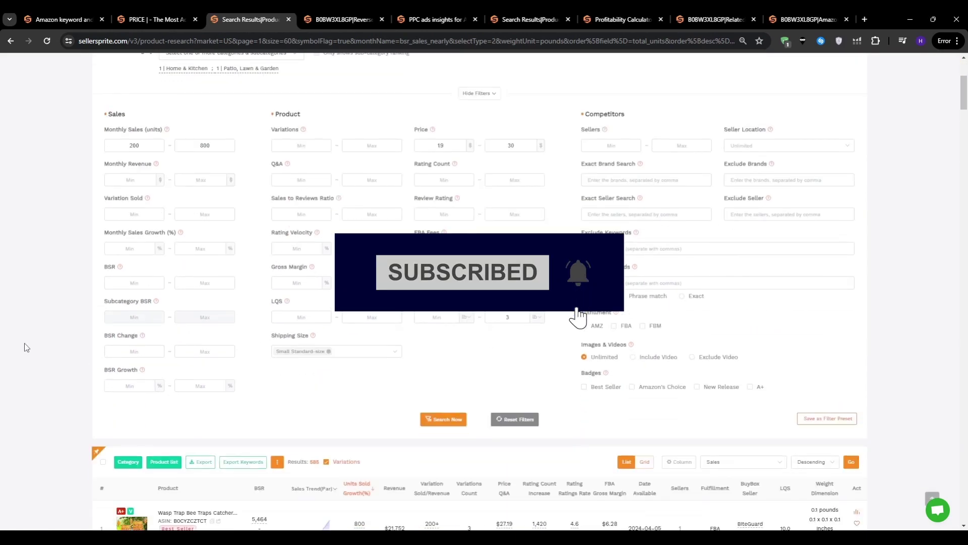
pyautogui.scroll(-5, 27, 347)
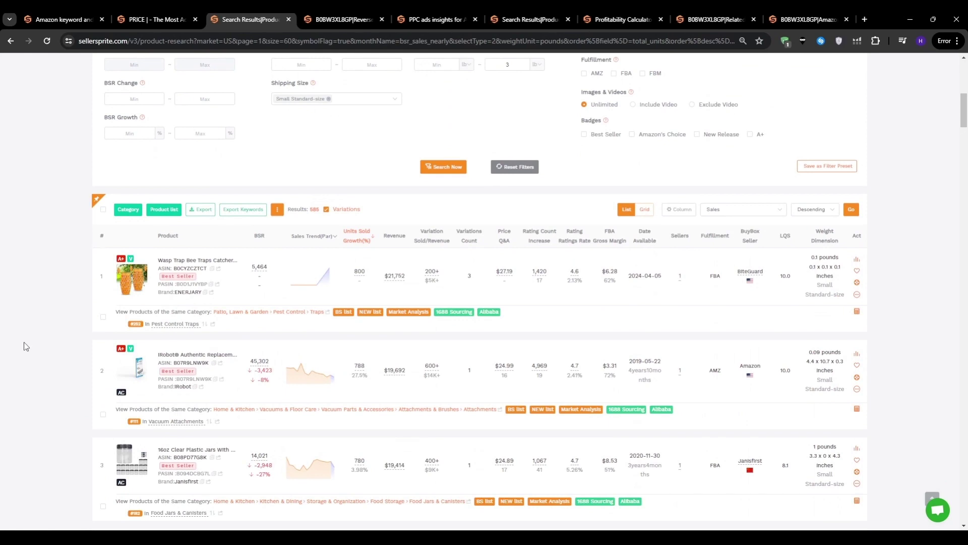